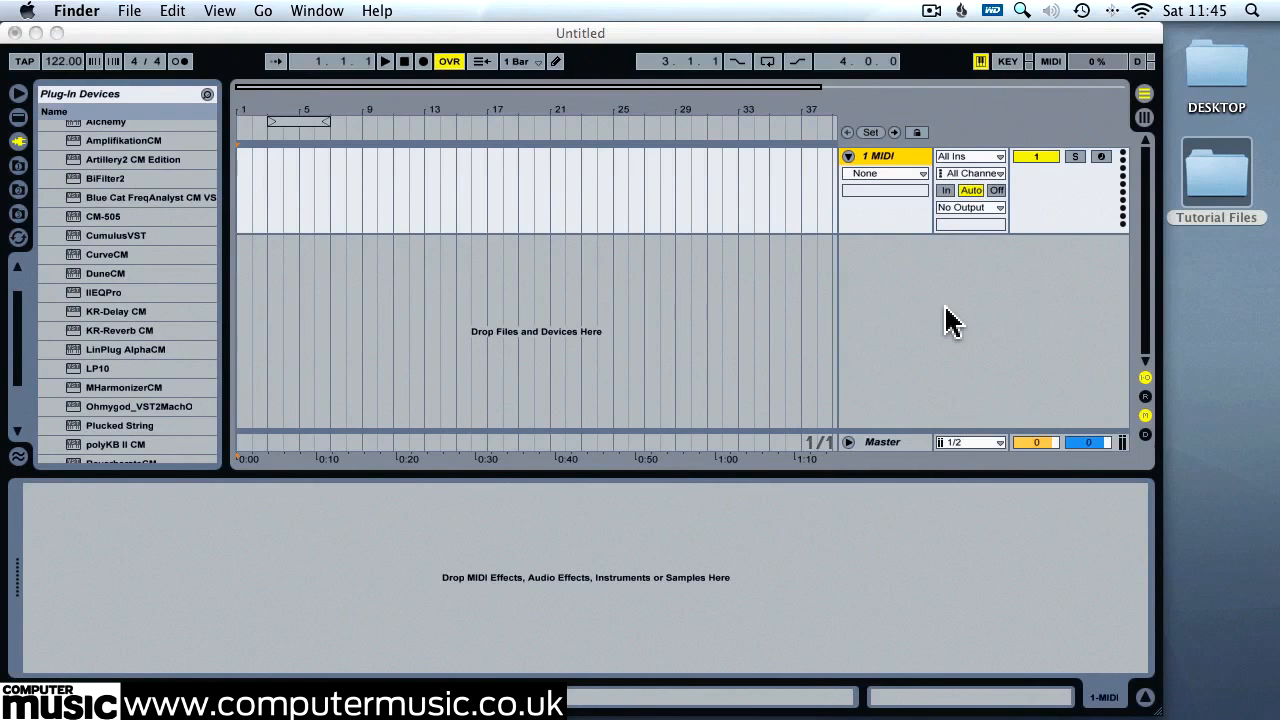
Load the ADM drum machine plug-in onto the MIDI track and reposition its window
scroll(203, 271, "up", 3)
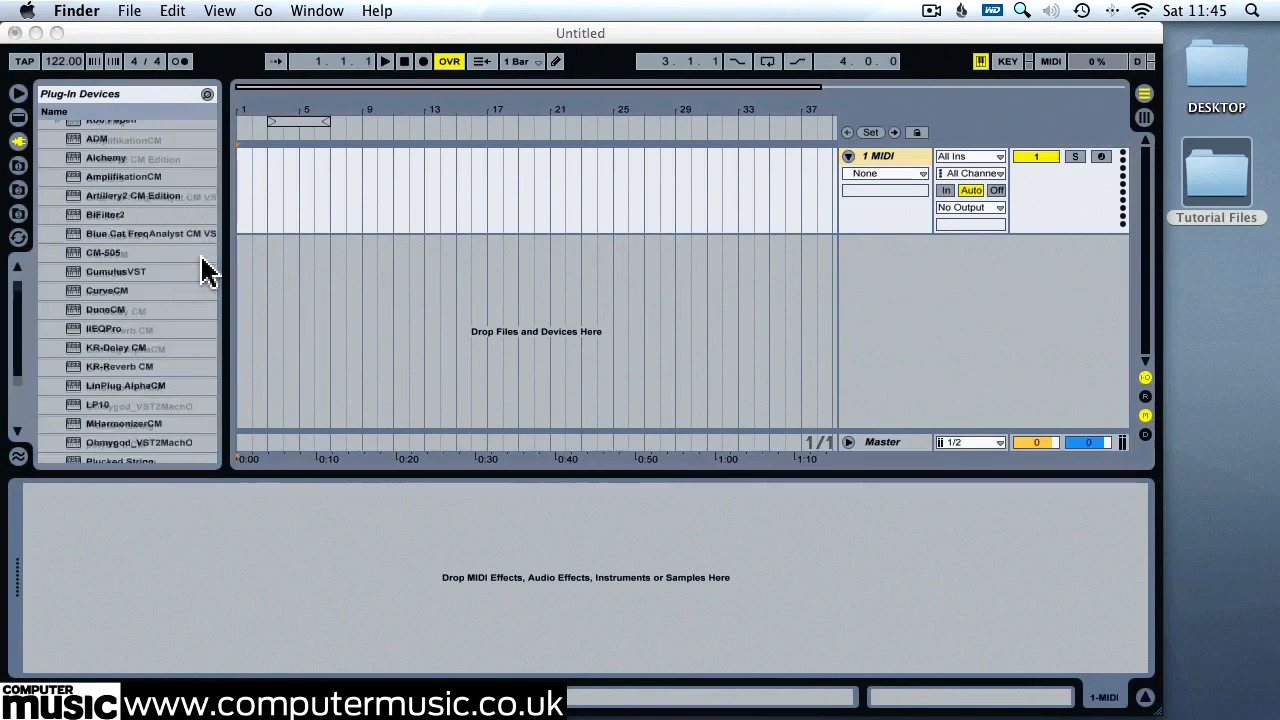
left_click(140, 192)
double_click(100, 166)
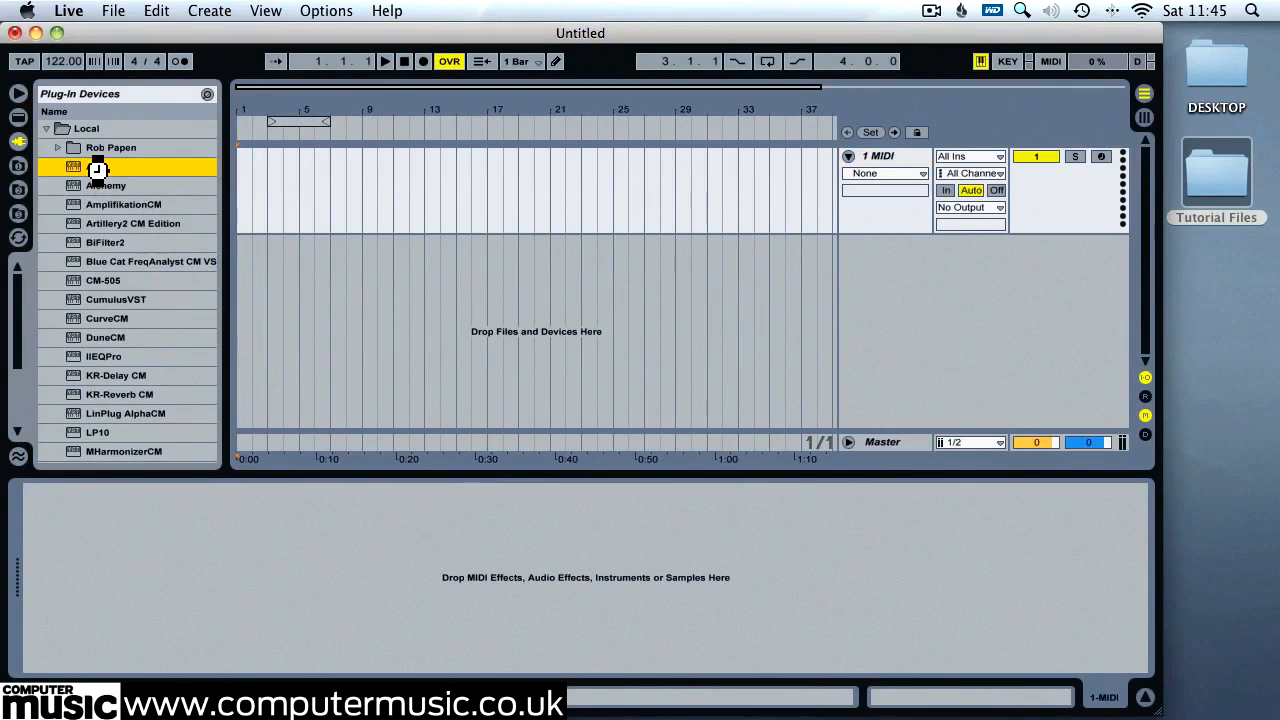
left_click_drag(298, 64, 475, 82)
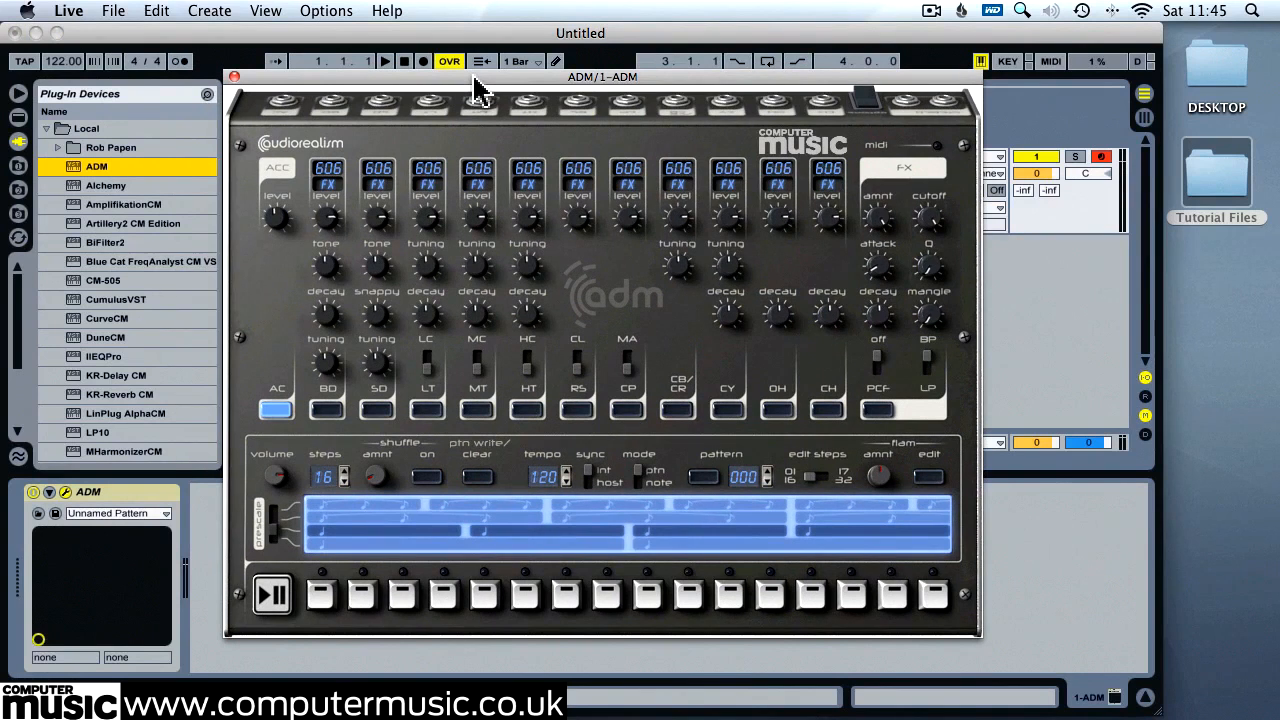
Load the UK Funky patch from ADM's patch library
left_click(865, 101)
mouse_move(894, 126)
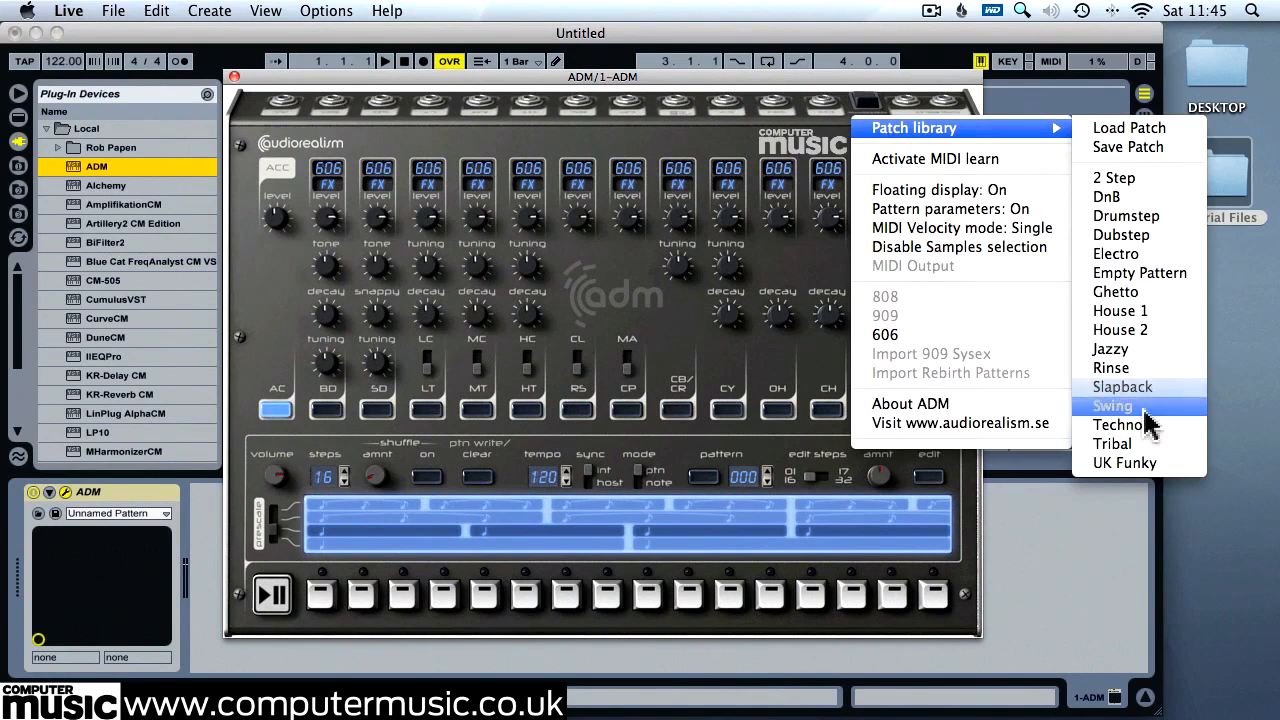
left_click(1131, 463)
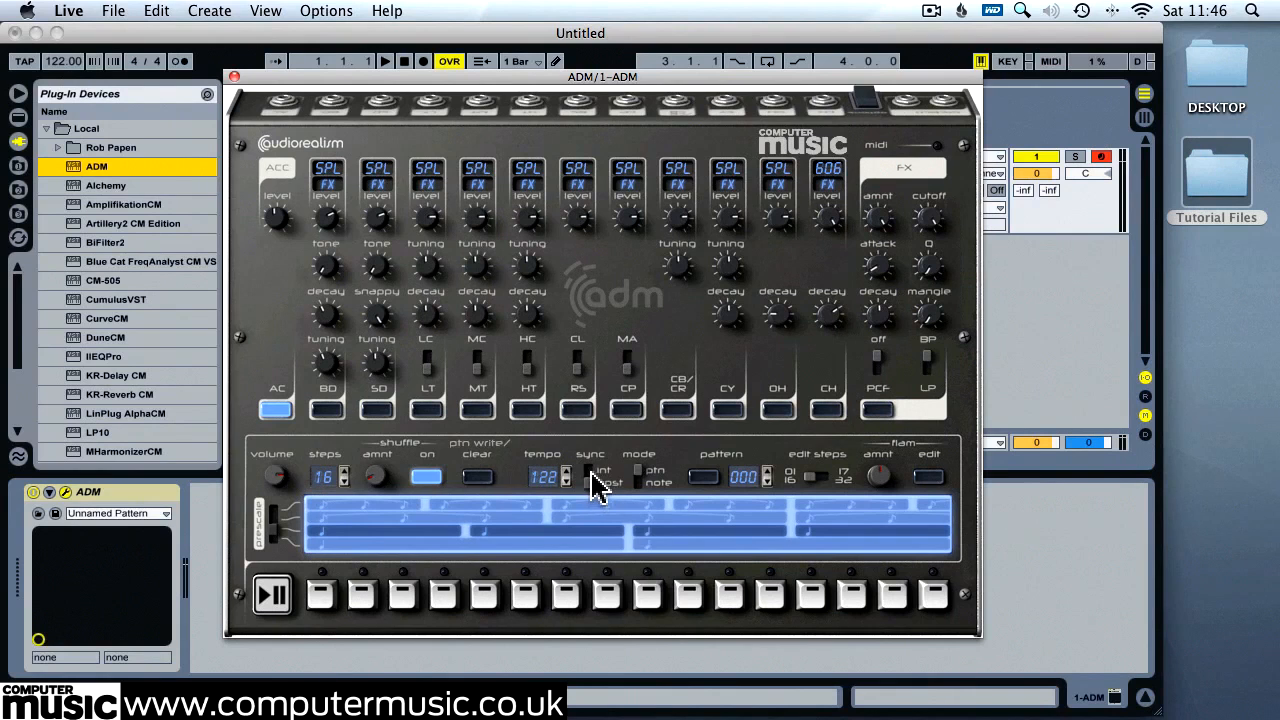
Enable pattern writing on pattern 048 and program the bass drum on steps 1, 5, 9, 13 and 15
left_click(477, 476)
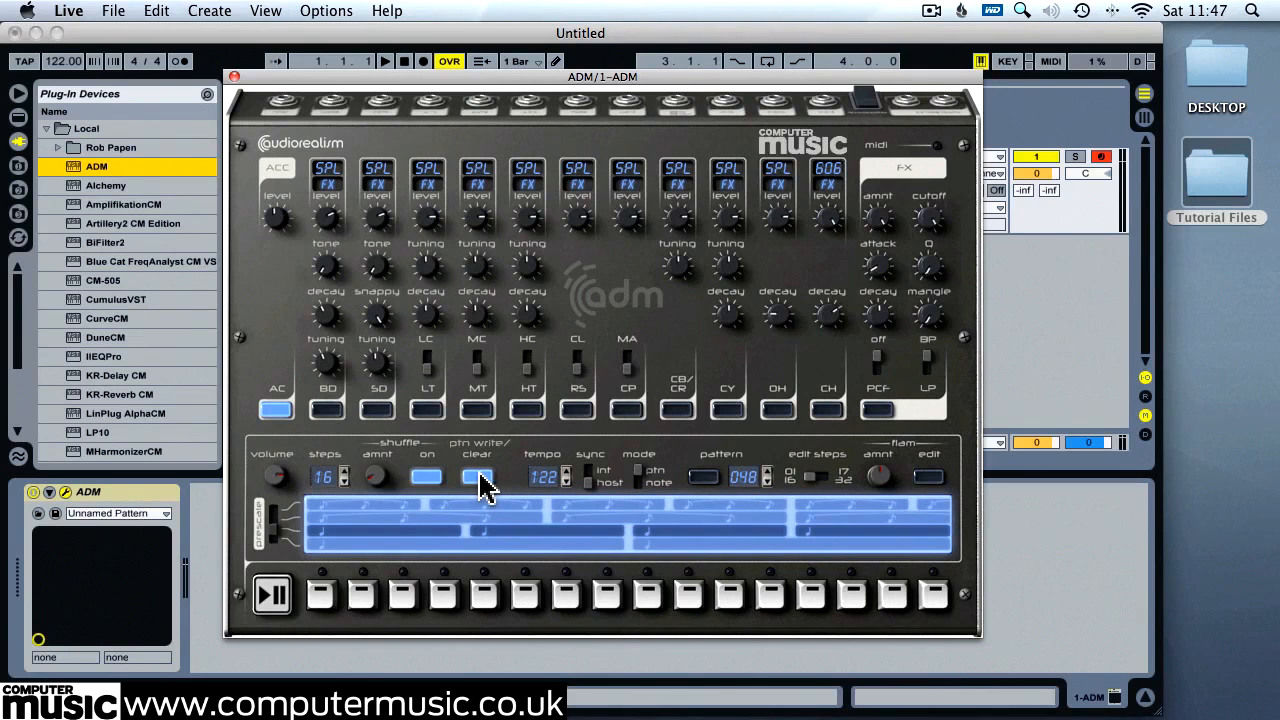
left_click(332, 408)
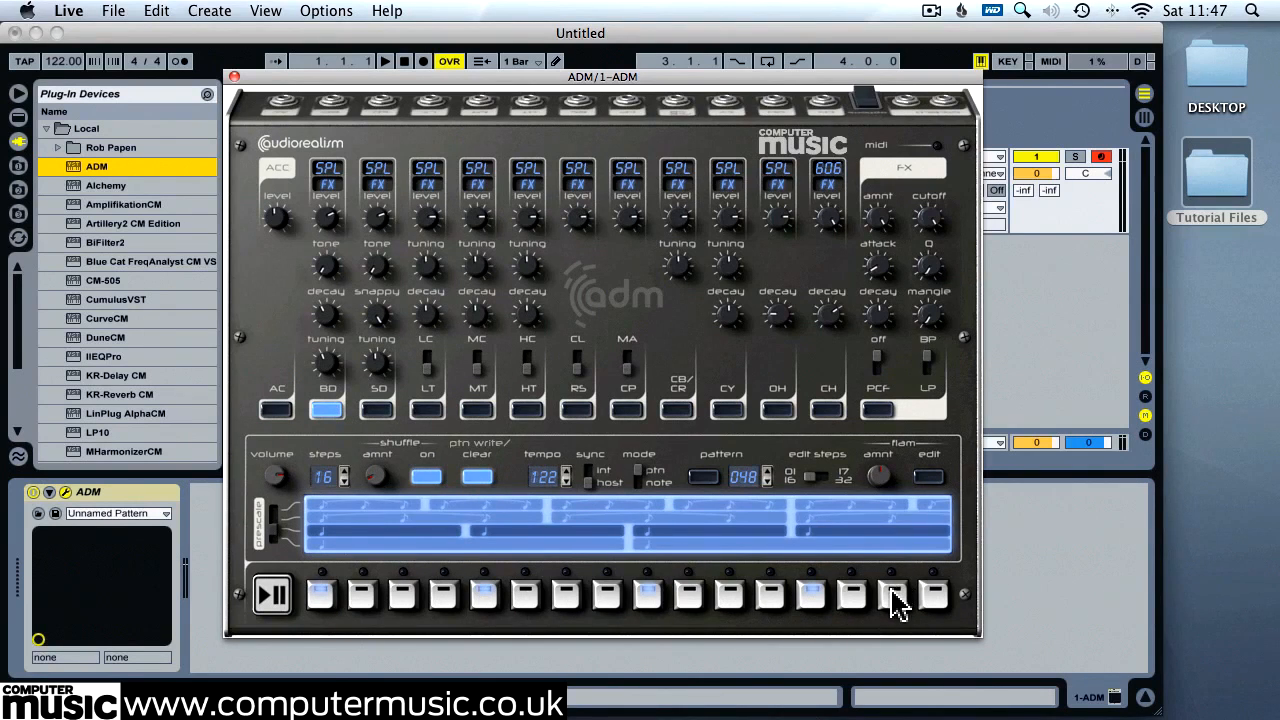
left_click(893, 596)
Program the snare drum on steps 5 and 13
left_click(377, 411)
left_click(443, 597)
left_click(483, 597)
left_click(565, 594)
left_click(724, 594)
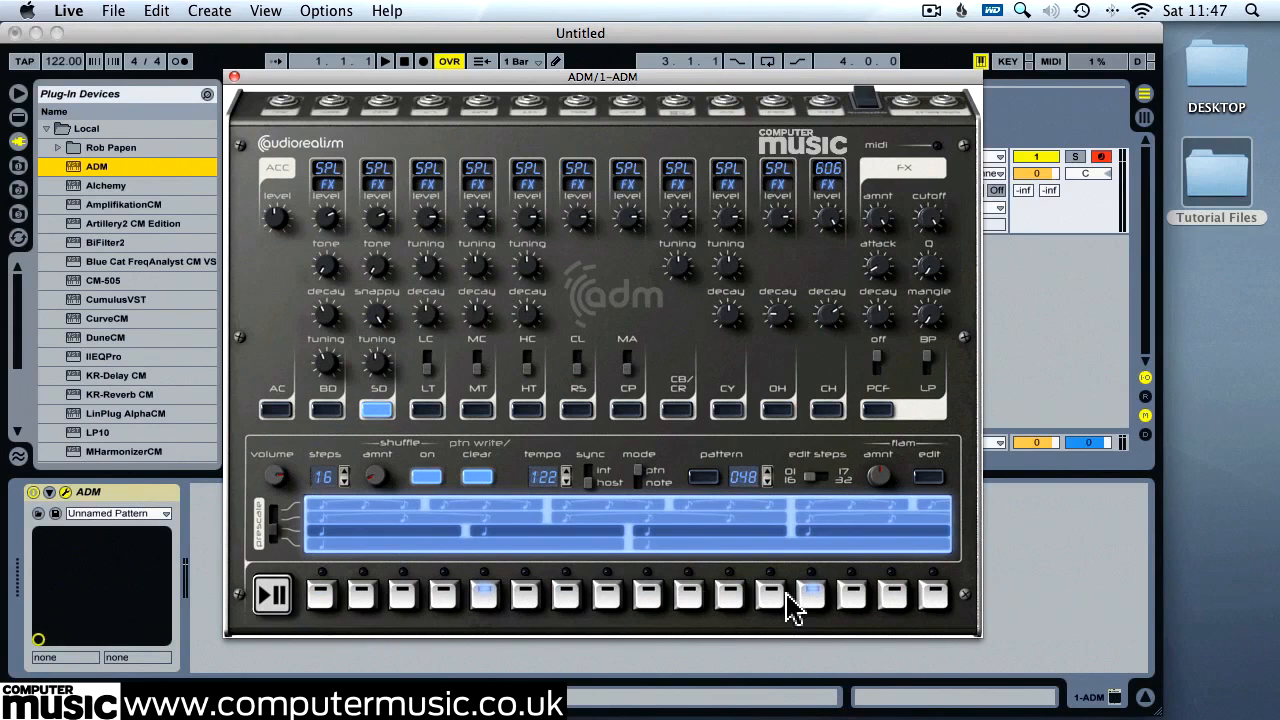
Program the clap (CP) on steps 5 and 13
left_click(628, 410)
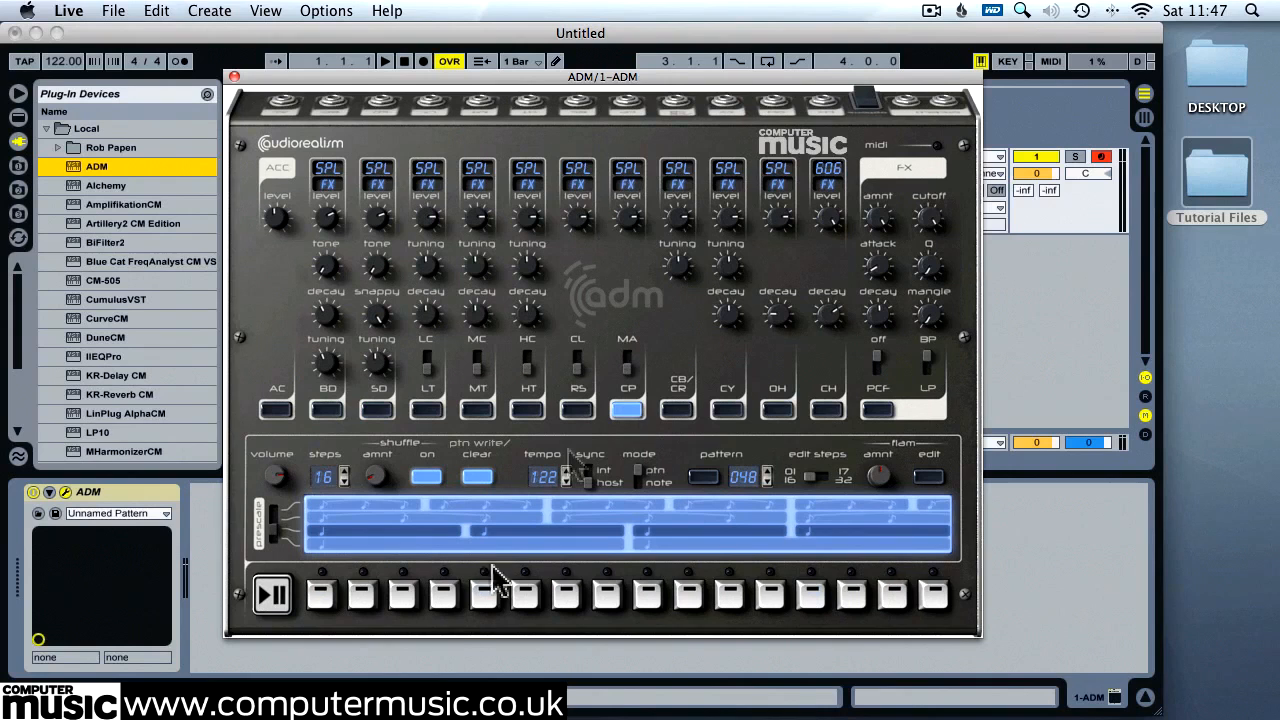
left_click(485, 600)
left_click(810, 597)
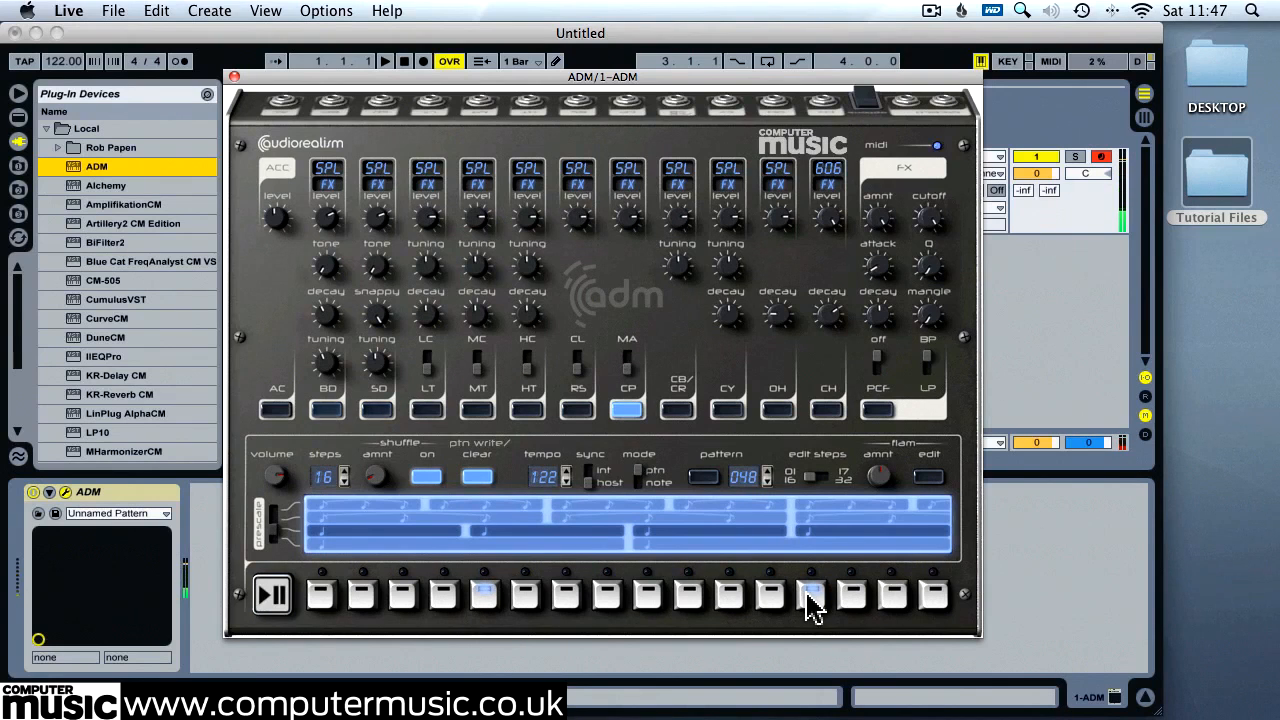
Program the closed hi-hat on every odd-numbered step plus steps 14 and 16
left_click(827, 410)
left_click(322, 597)
left_click(402, 597)
left_click(484, 597)
left_click(566, 597)
left_click(648, 597)
left_click(729, 597)
left_click(811, 597)
left_click(893, 597)
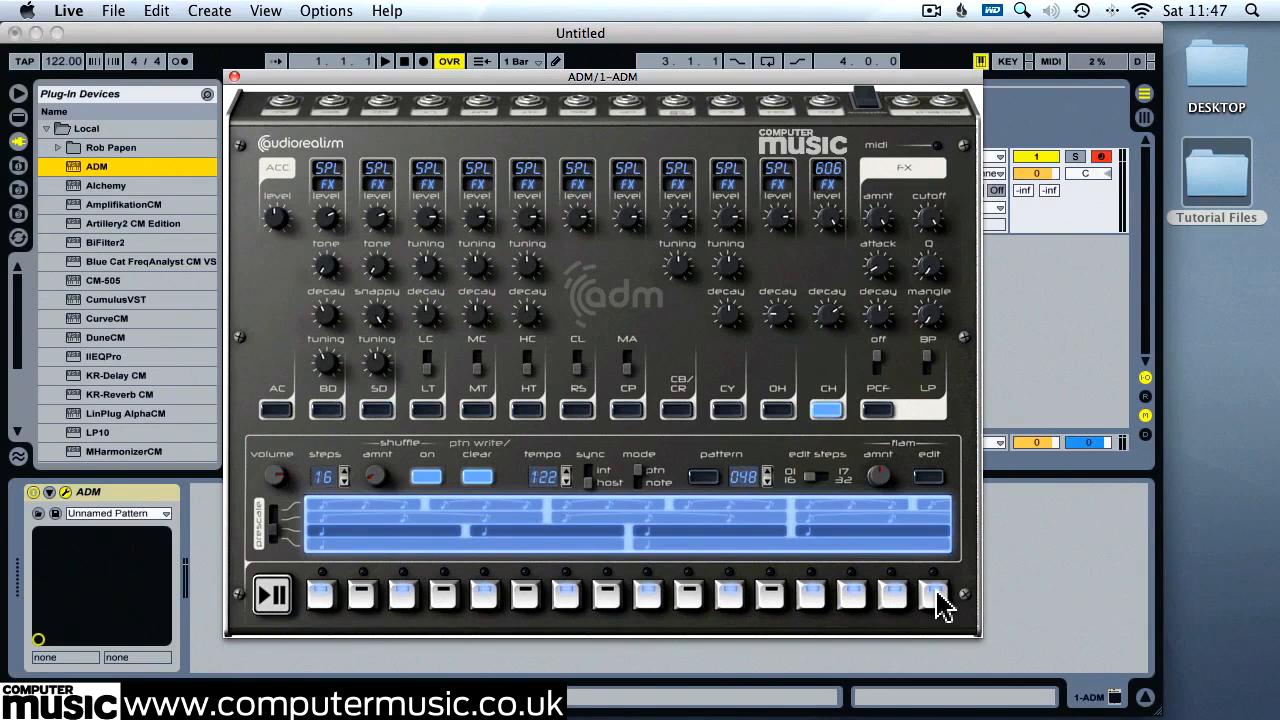
Program the cymbal (CY) on step 15 and audition the pattern
left_click(729, 409)
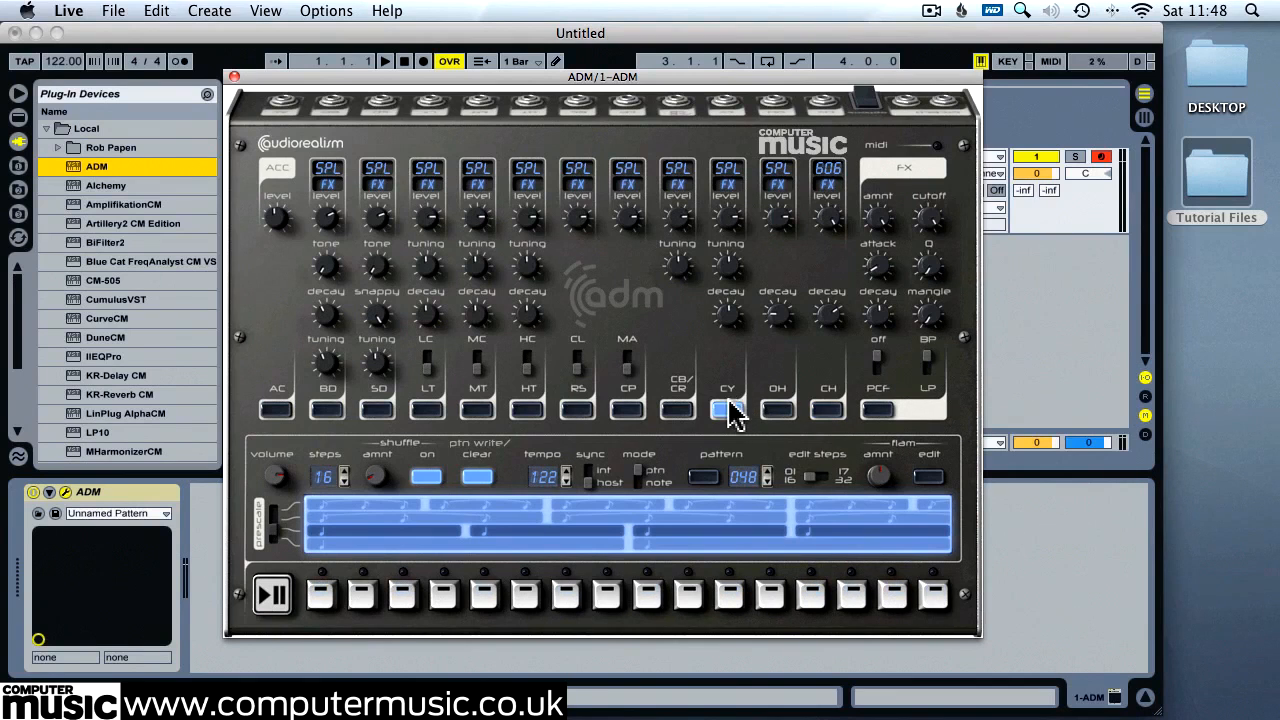
left_click(898, 600)
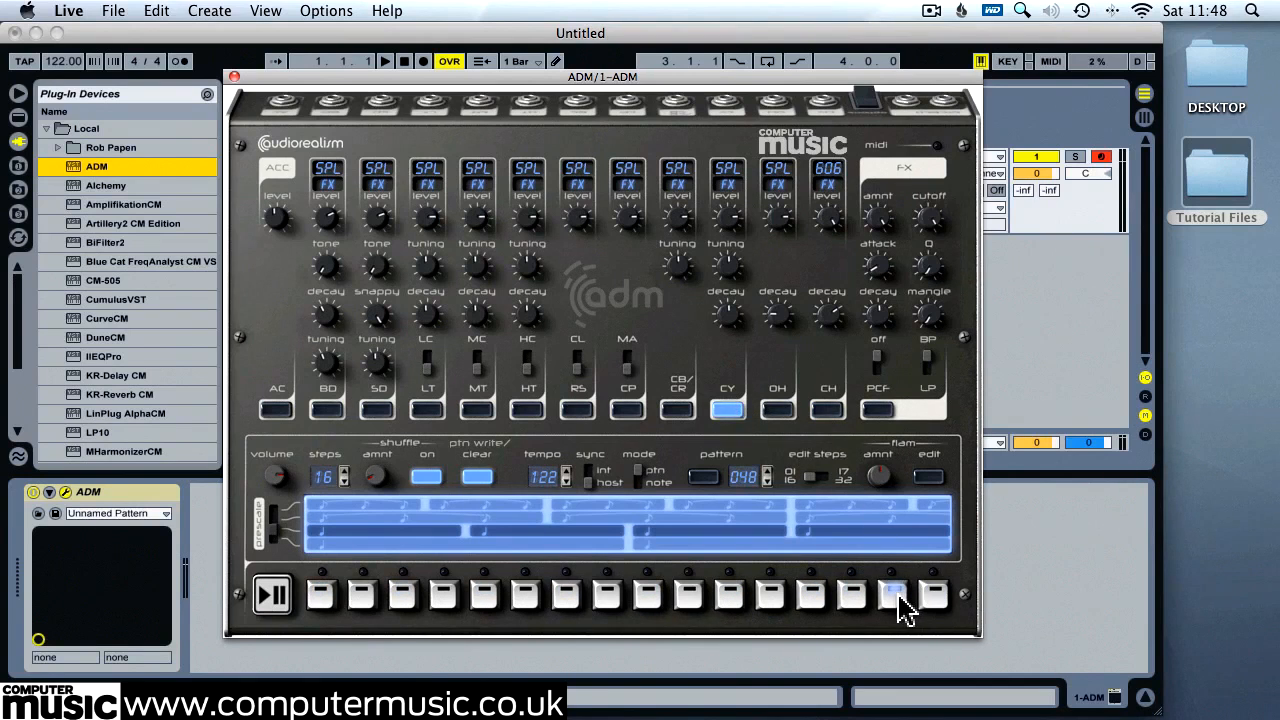
key("space")
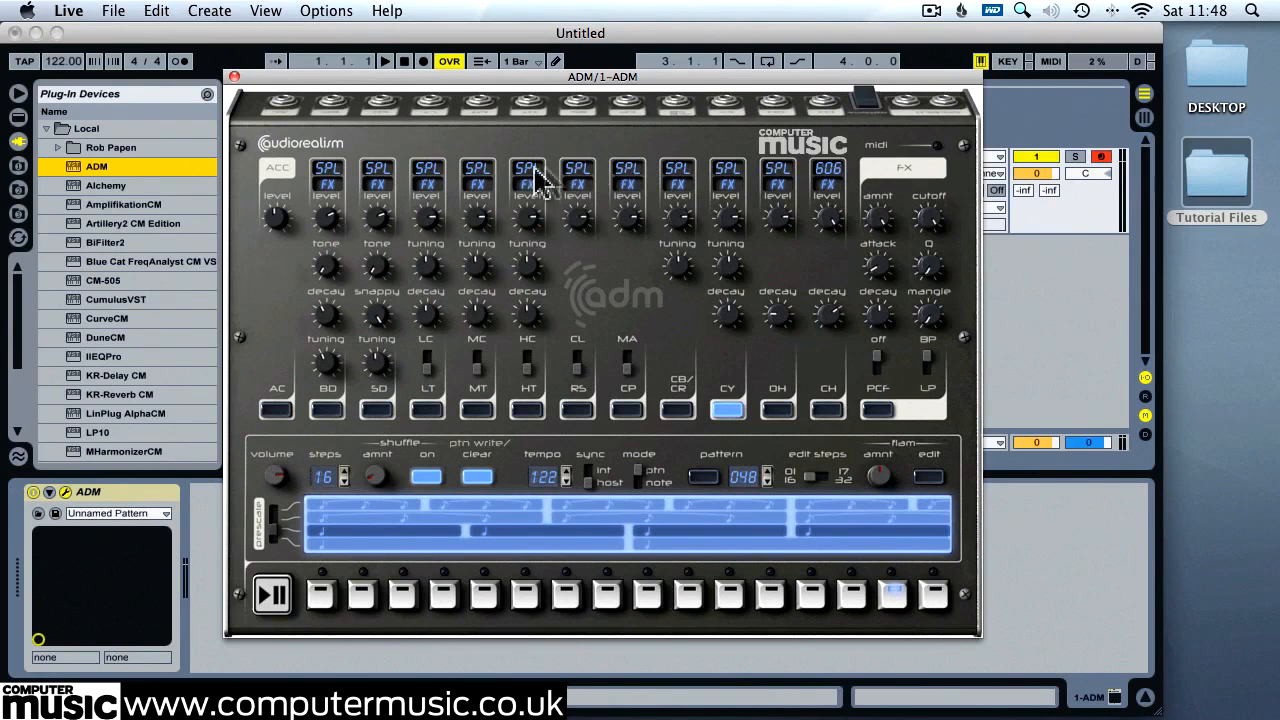
Assign the 05_Ride.wav sample to the cymbal channel and play the pattern
left_click(727, 180)
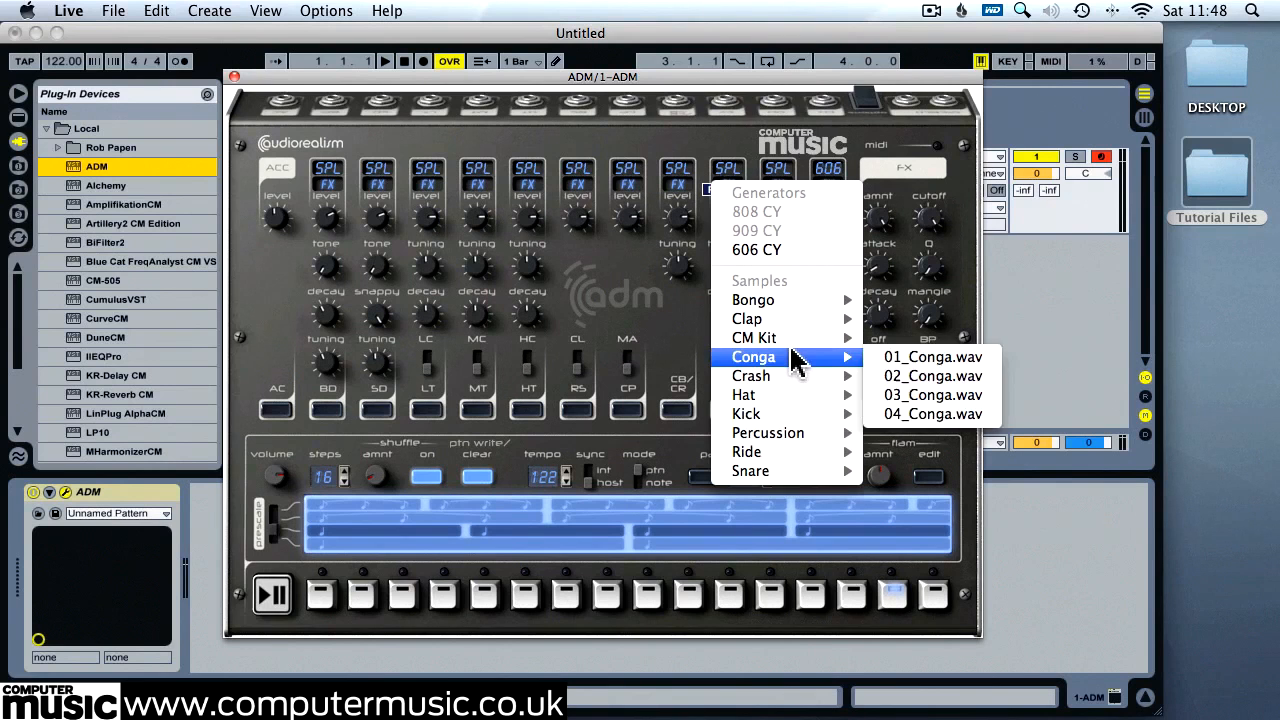
mouse_move(790, 458)
left_click(918, 526)
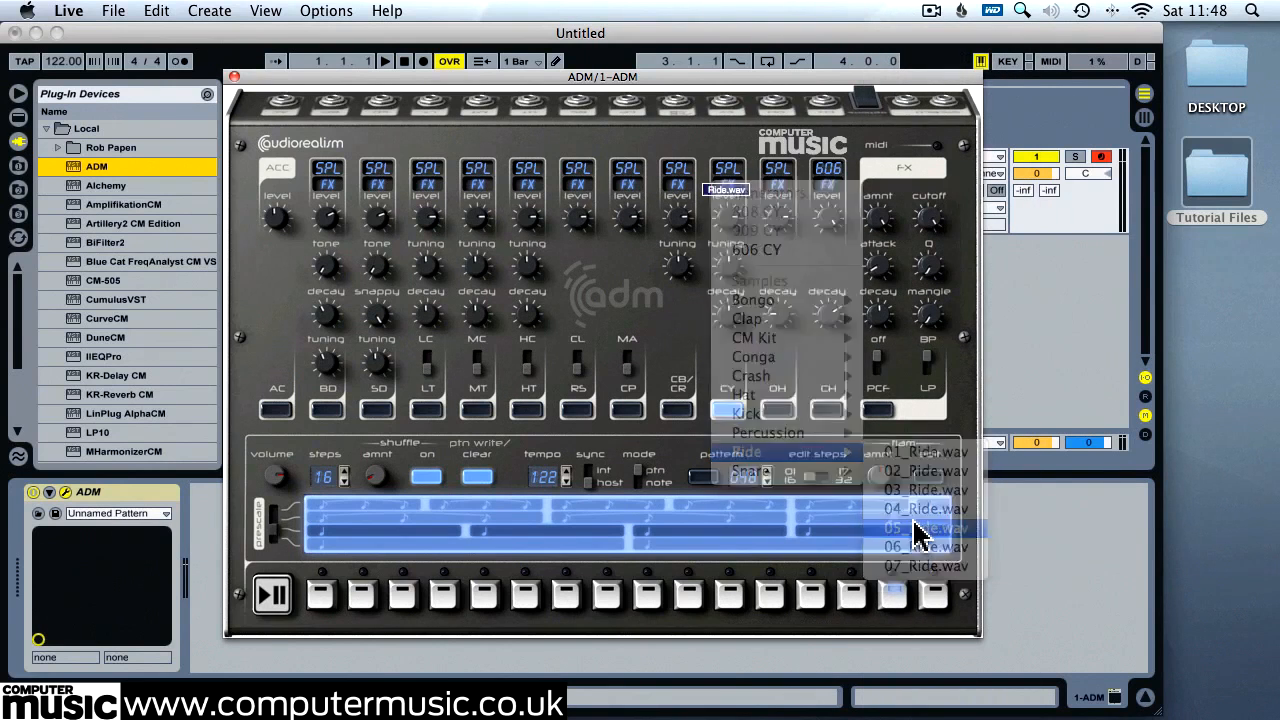
key("space")
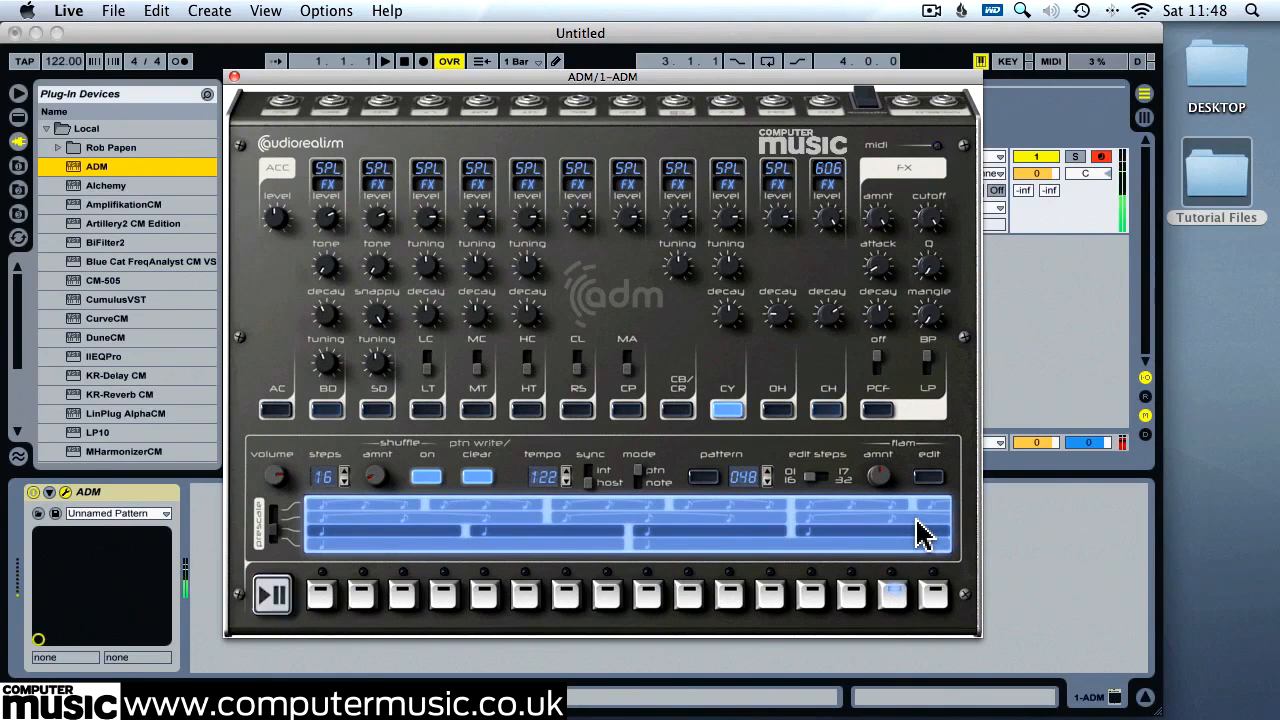
Adjust the cymbal's decay, set its level to 47.5% and stop playback
left_click_drag(731, 310, 731, 291)
left_click_drag(734, 217, 734, 289)
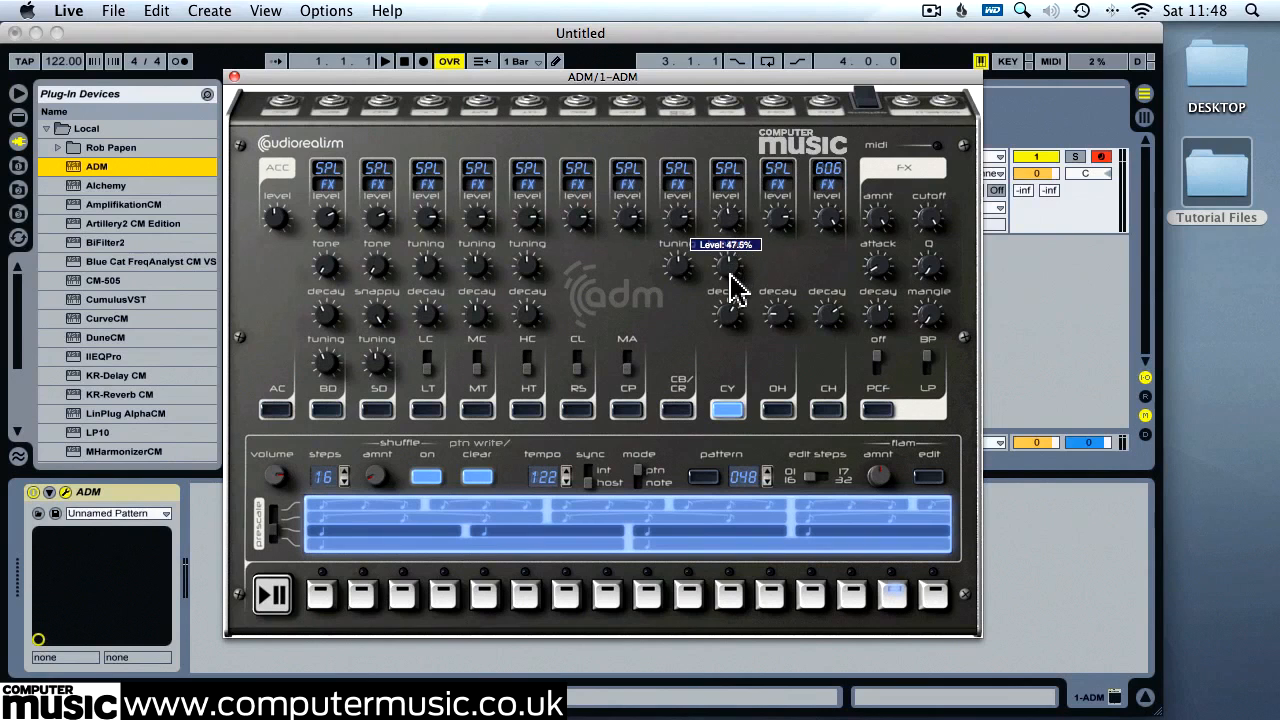
key("space")
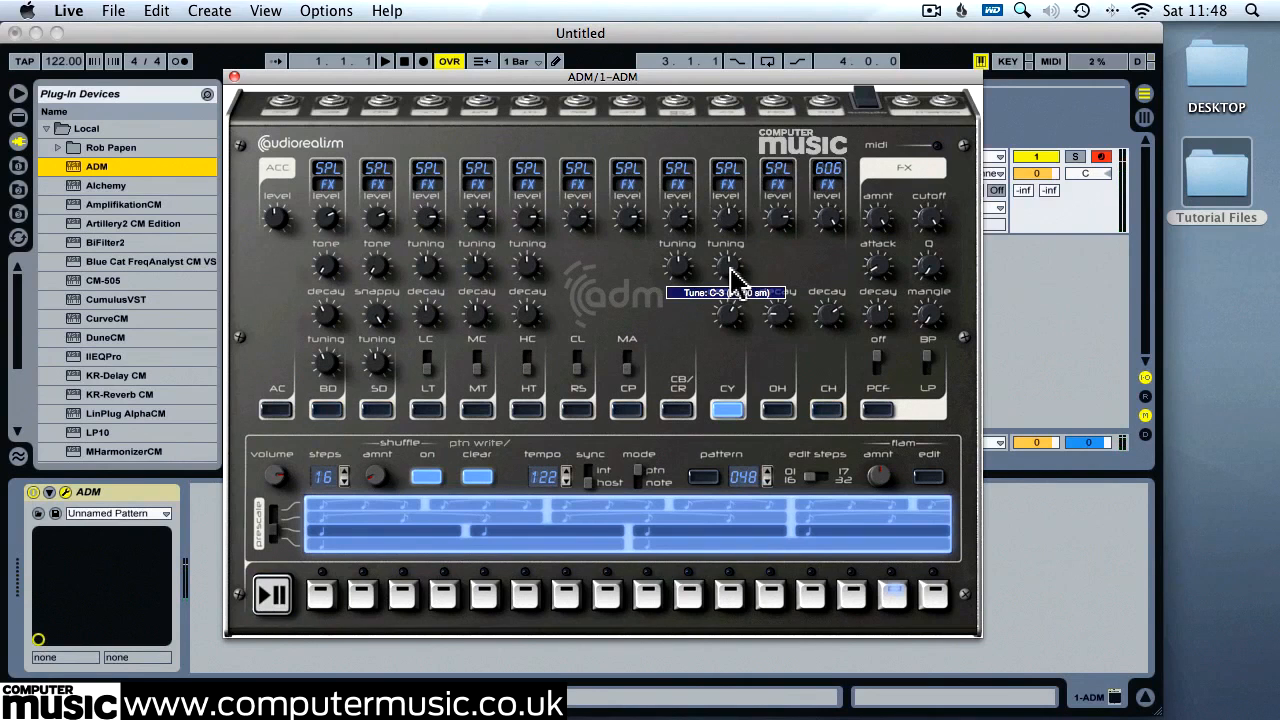
Assign the 13_Kick.wav sample to the bass drum channel
left_click(329, 174)
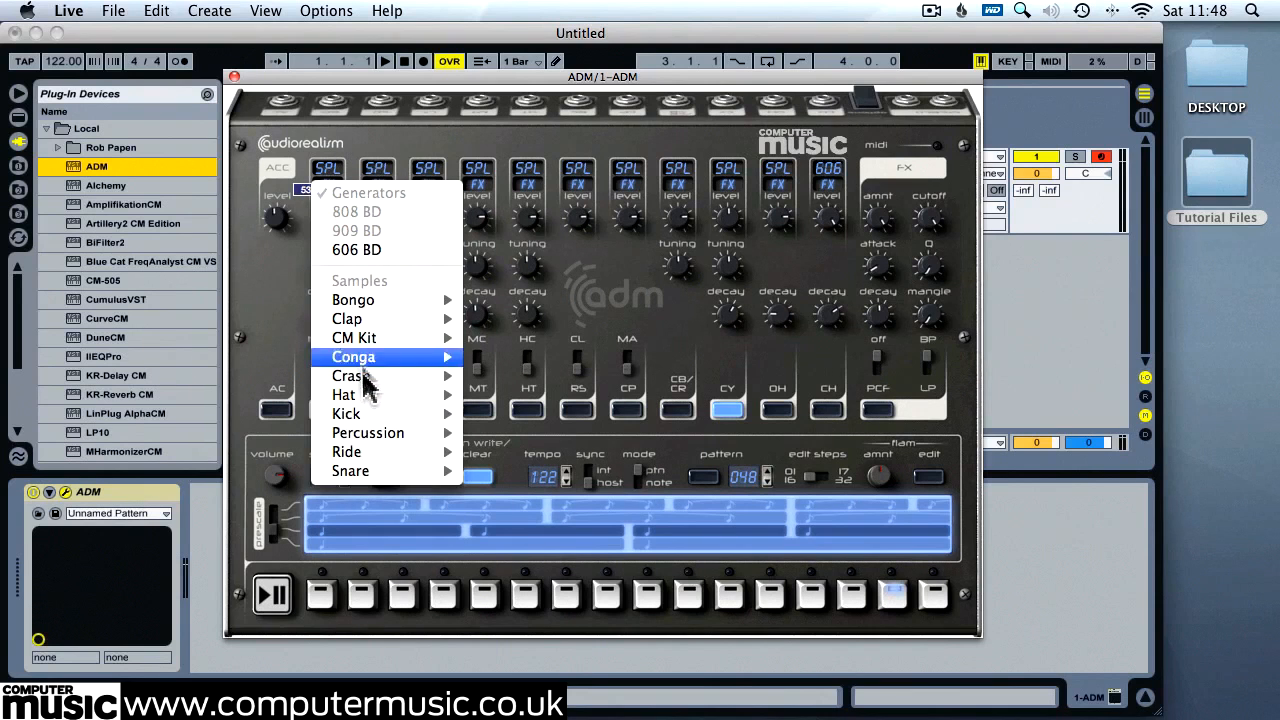
mouse_move(370, 414)
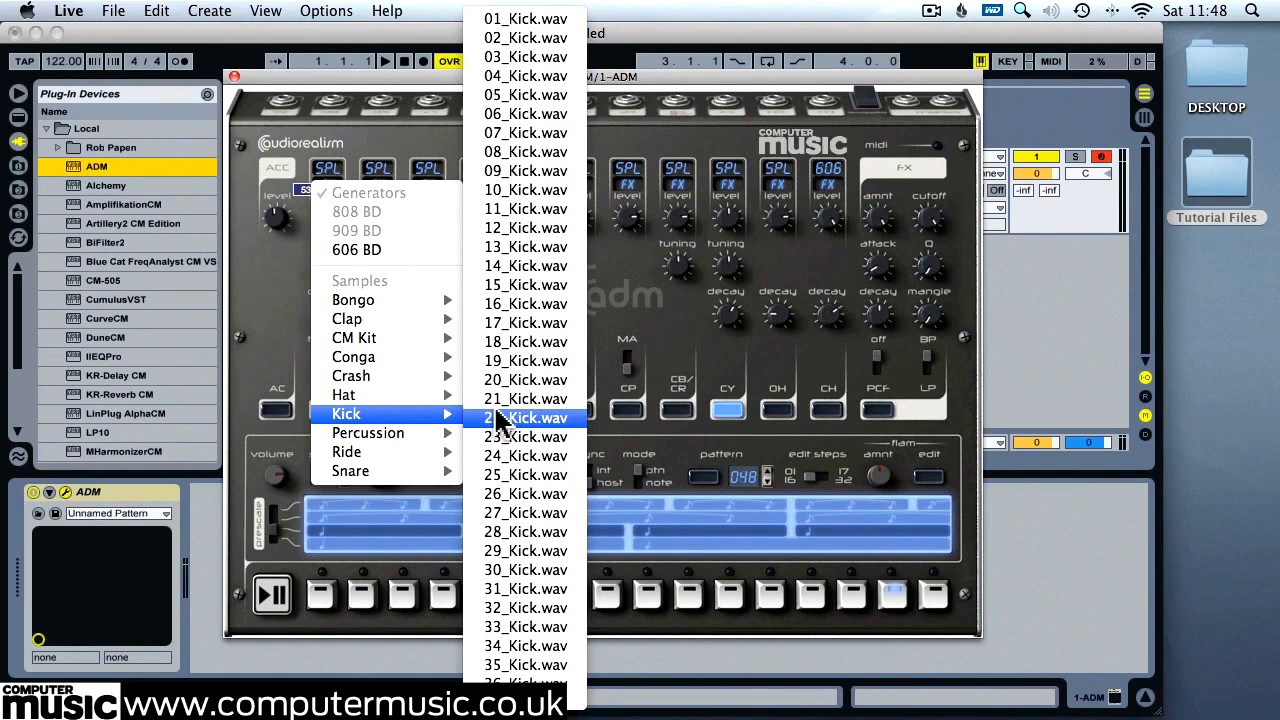
left_click(517, 246)
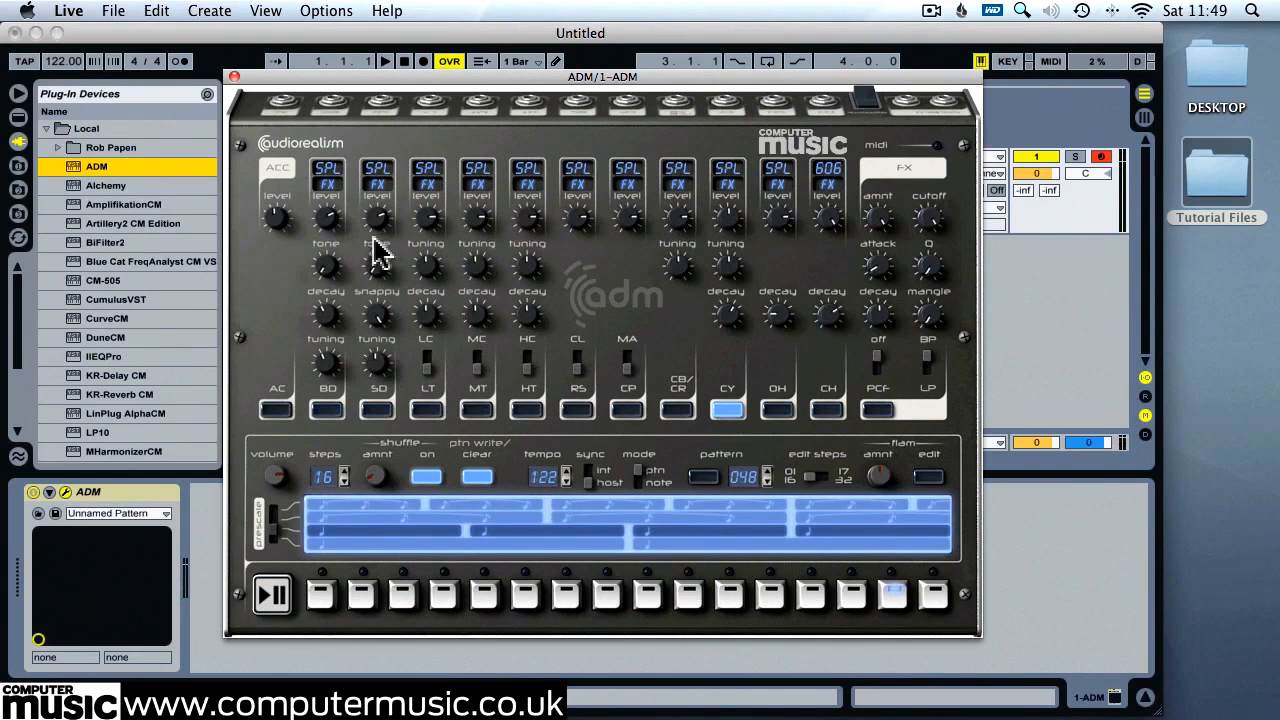
Slightly increase the bass drum's decay and level
mouse_move(328, 312)
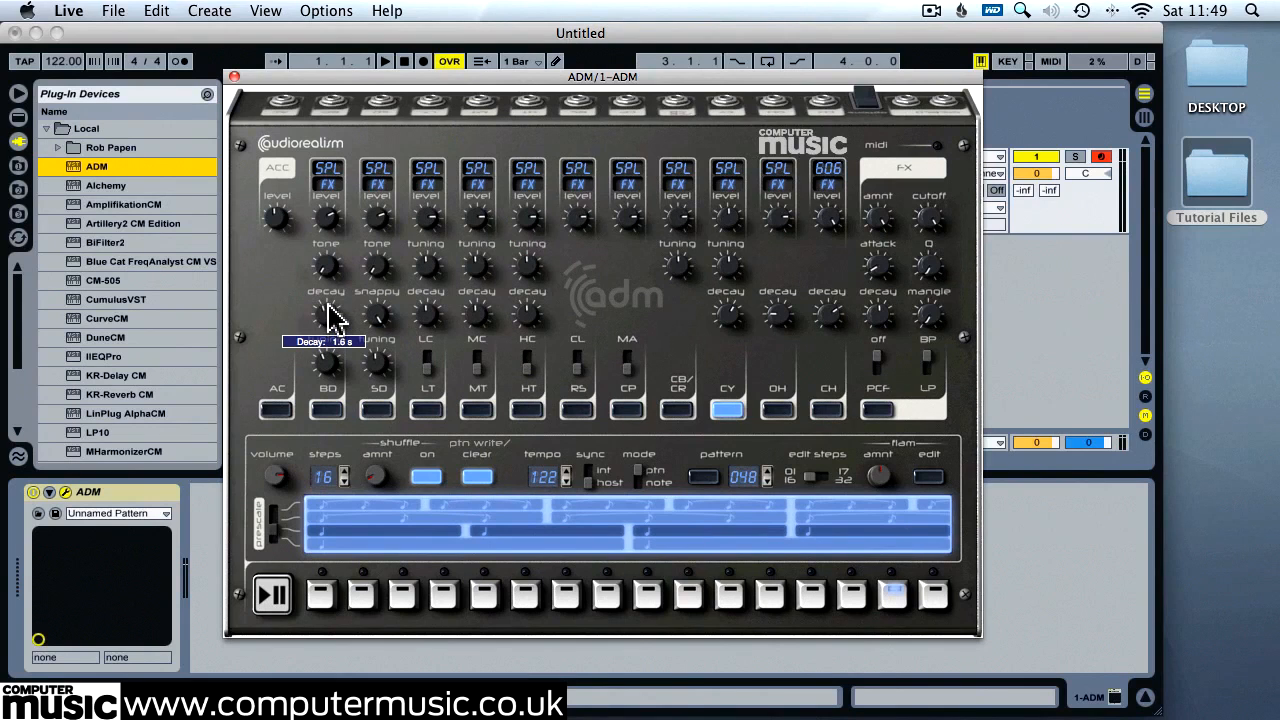
left_click_drag(328, 304, 330, 297)
mouse_move(333, 225)
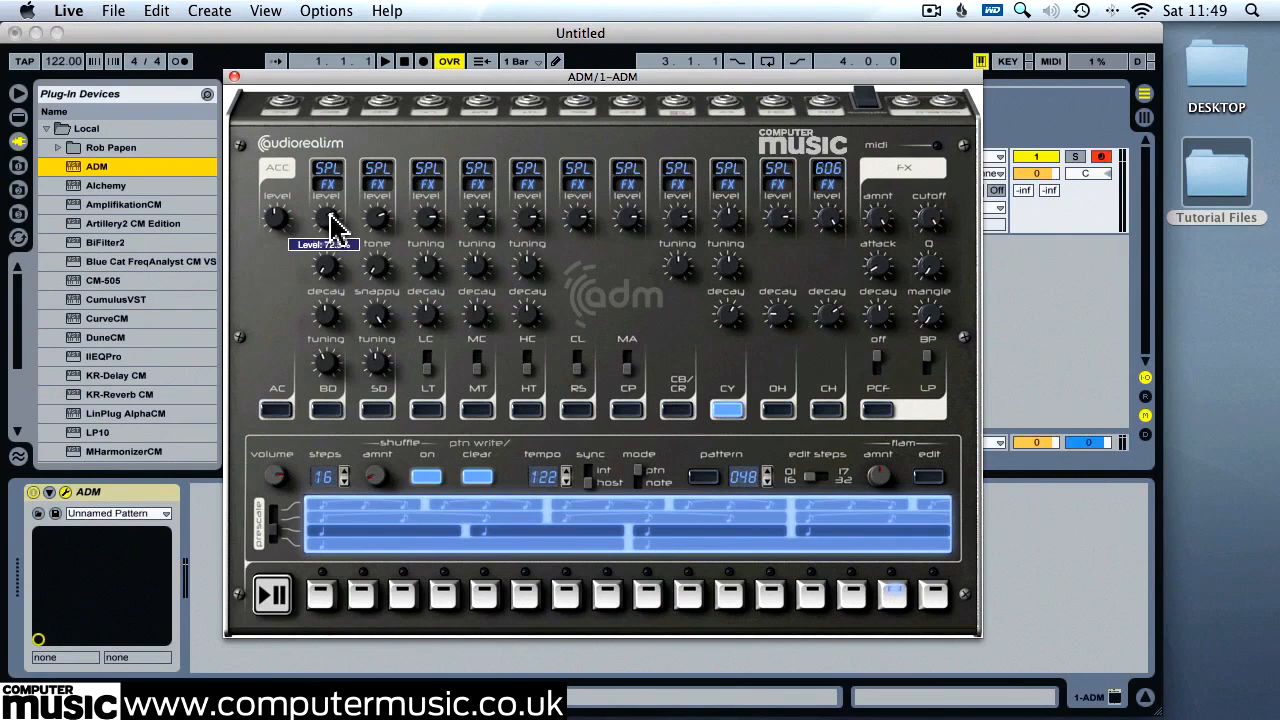
left_click_drag(333, 222, 335, 216)
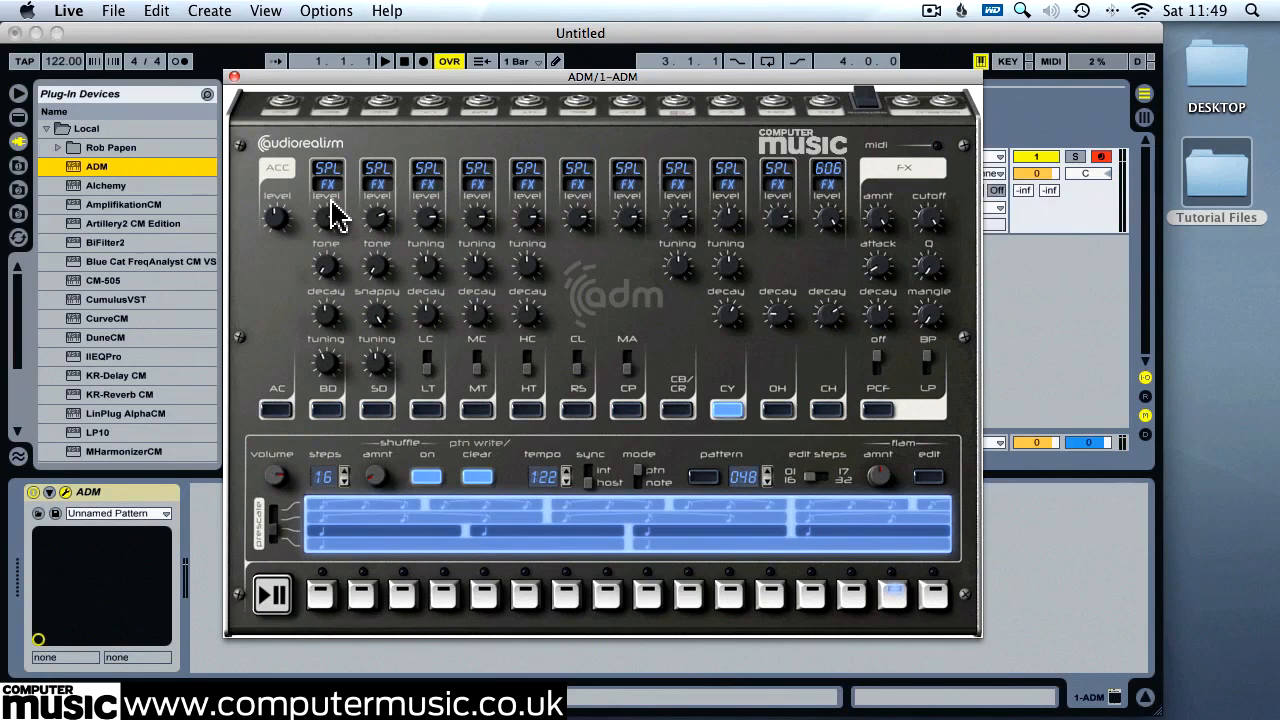
Close the ADM window, insert IIEQPro after ADM and create EQ band 1 as an AnaPeak filter at about 55 Hz
left_click(234, 77)
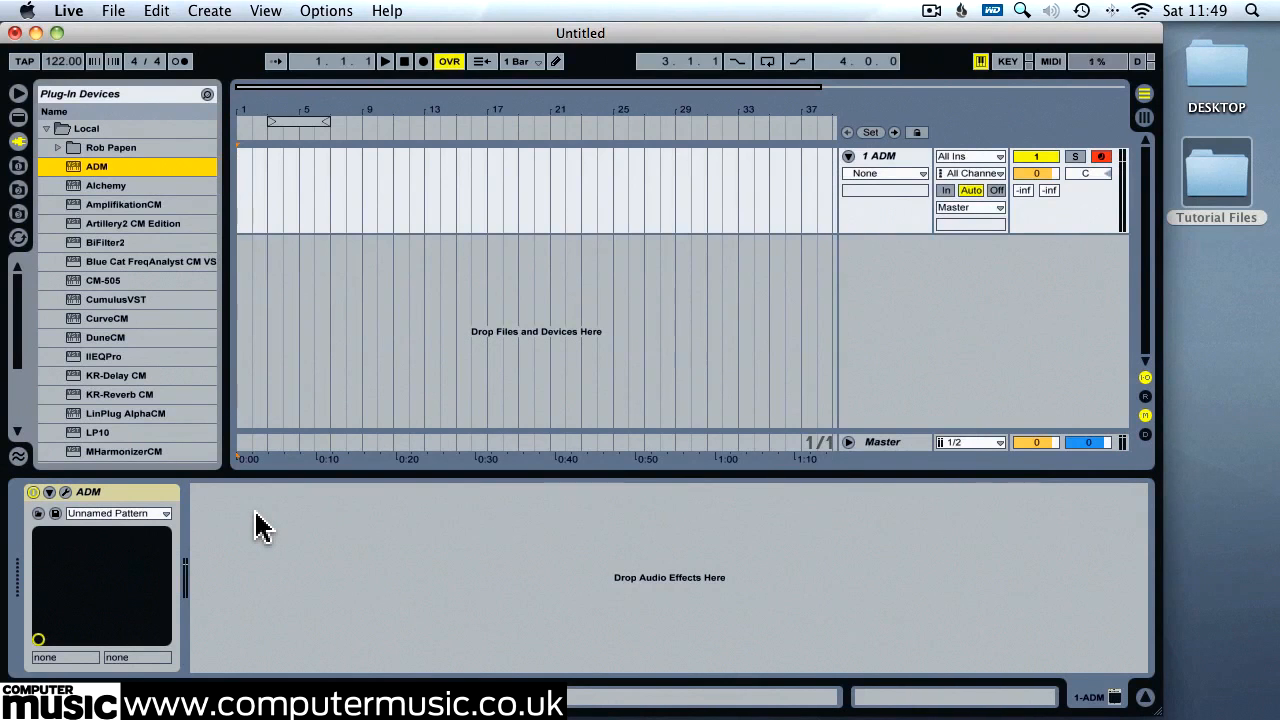
left_click_drag(112, 356, 297, 532)
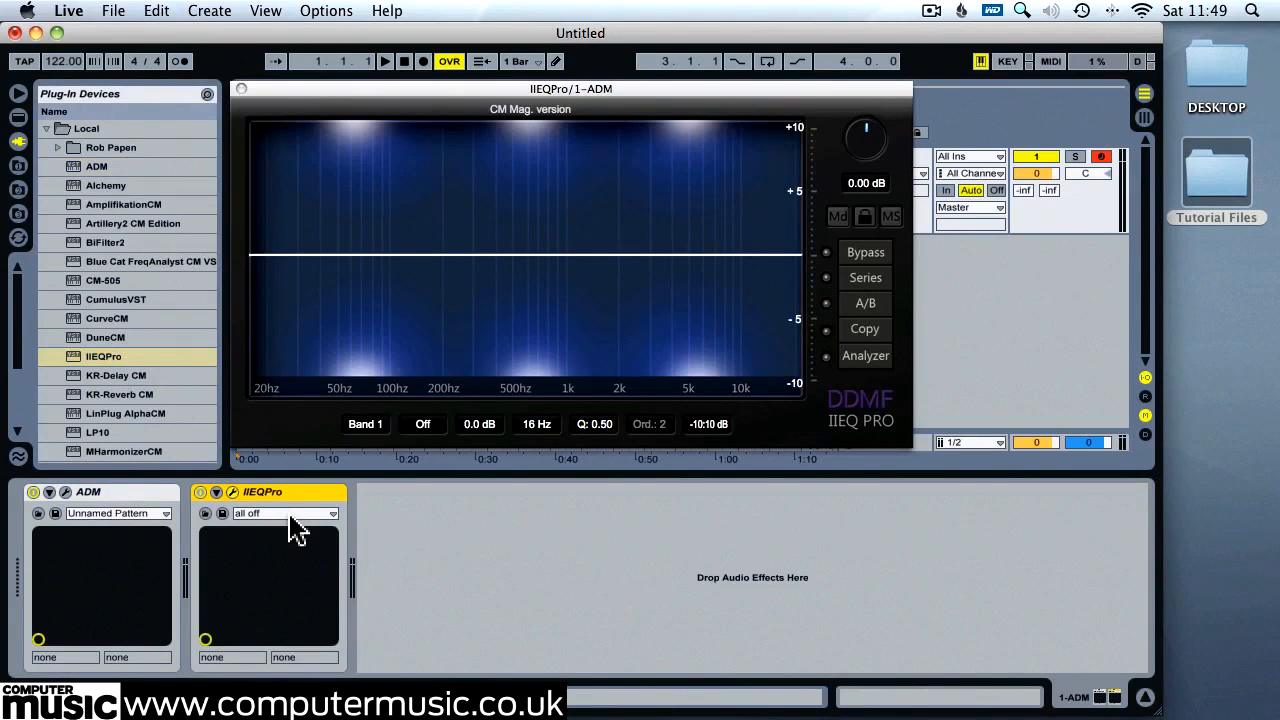
double_click(344, 256)
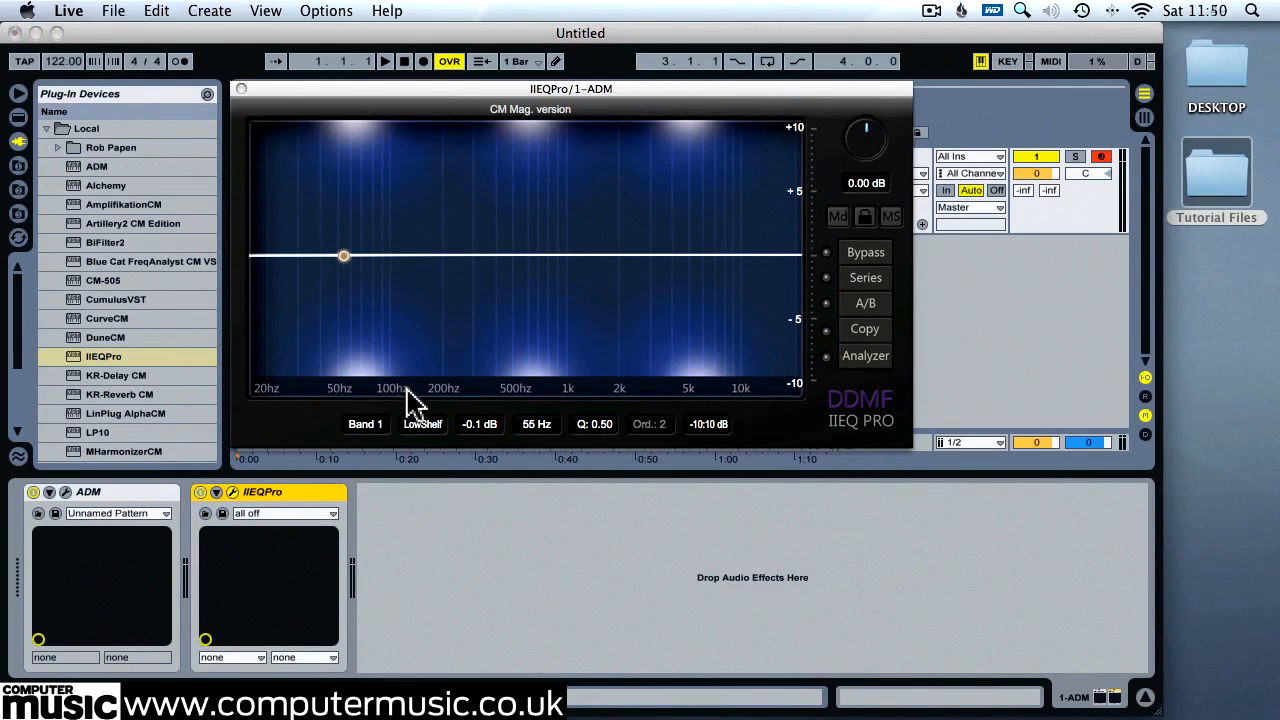
left_click(422, 424)
left_click(452, 120)
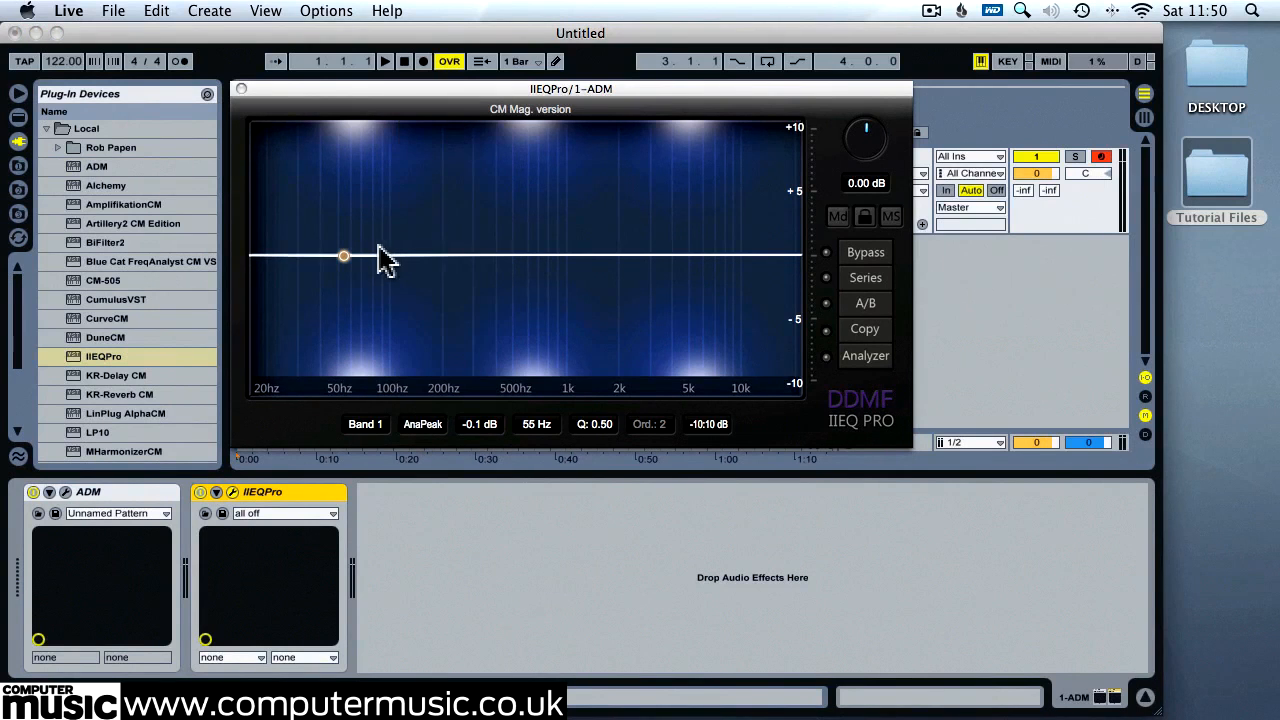
Set EQ band 1's gain to 2.2 dB and its frequency to 80 Hz
double_click(479, 424)
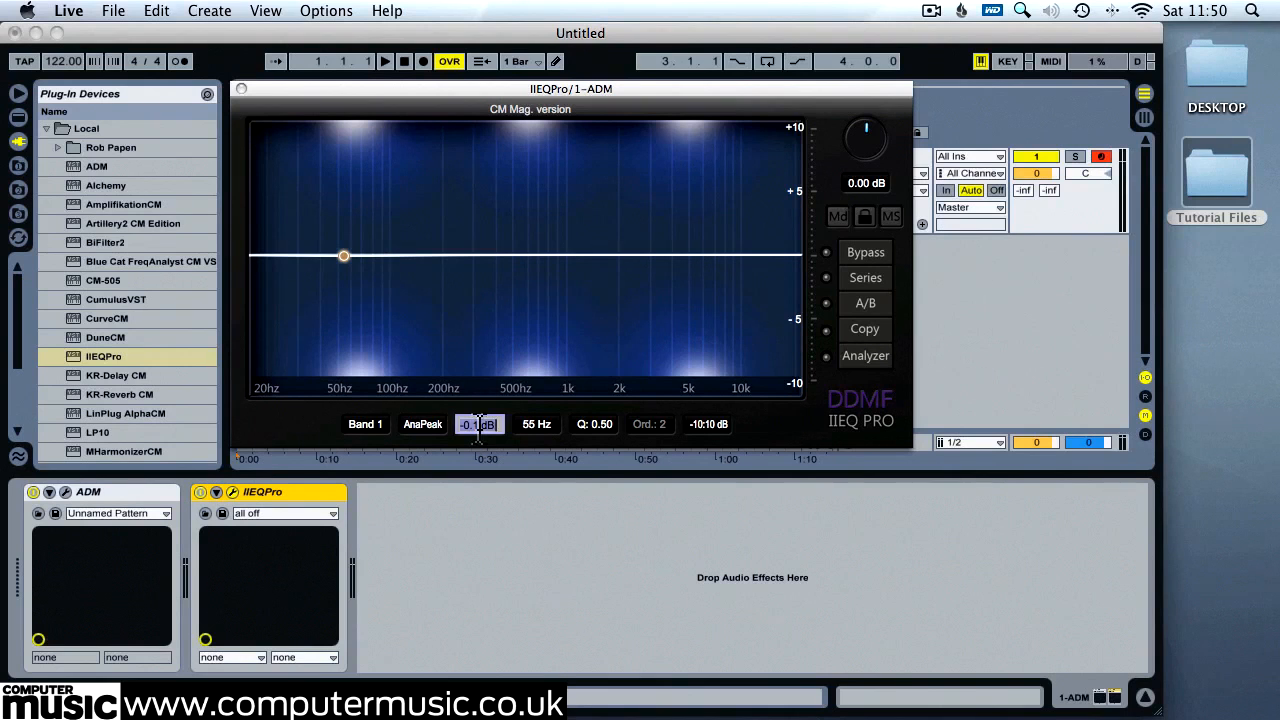
type("2.2")
key("Return")
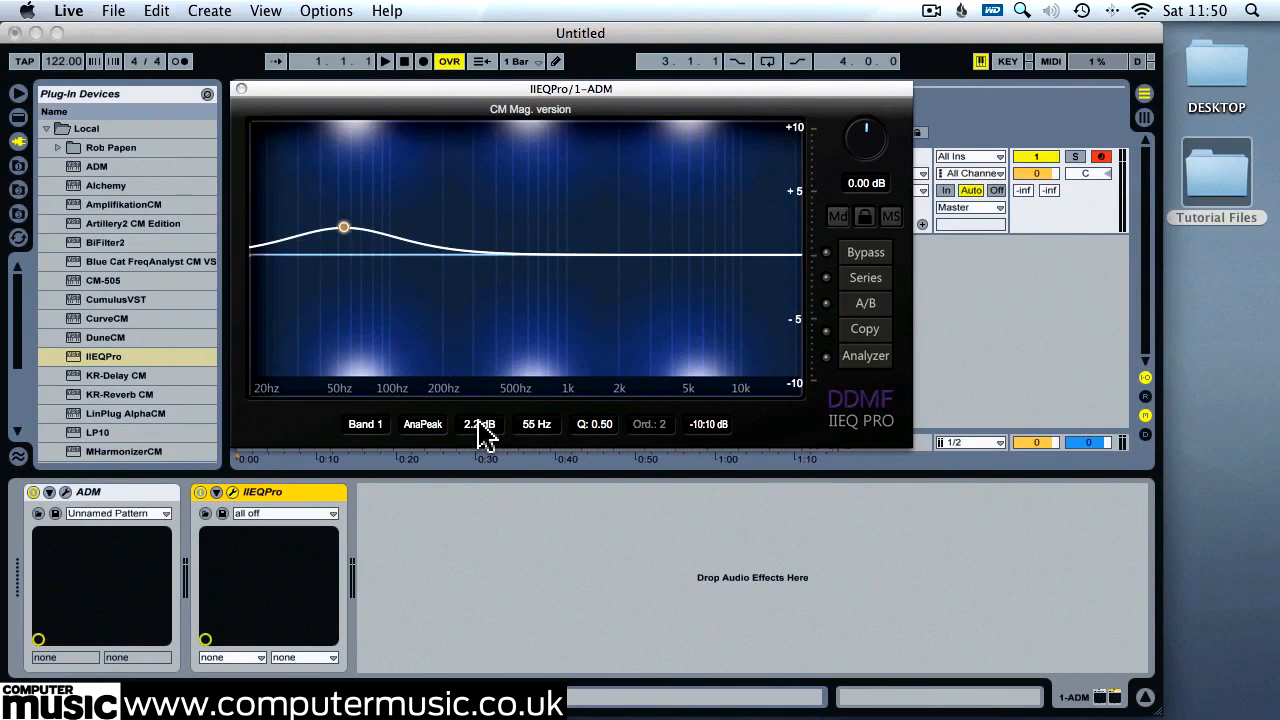
double_click(527, 426)
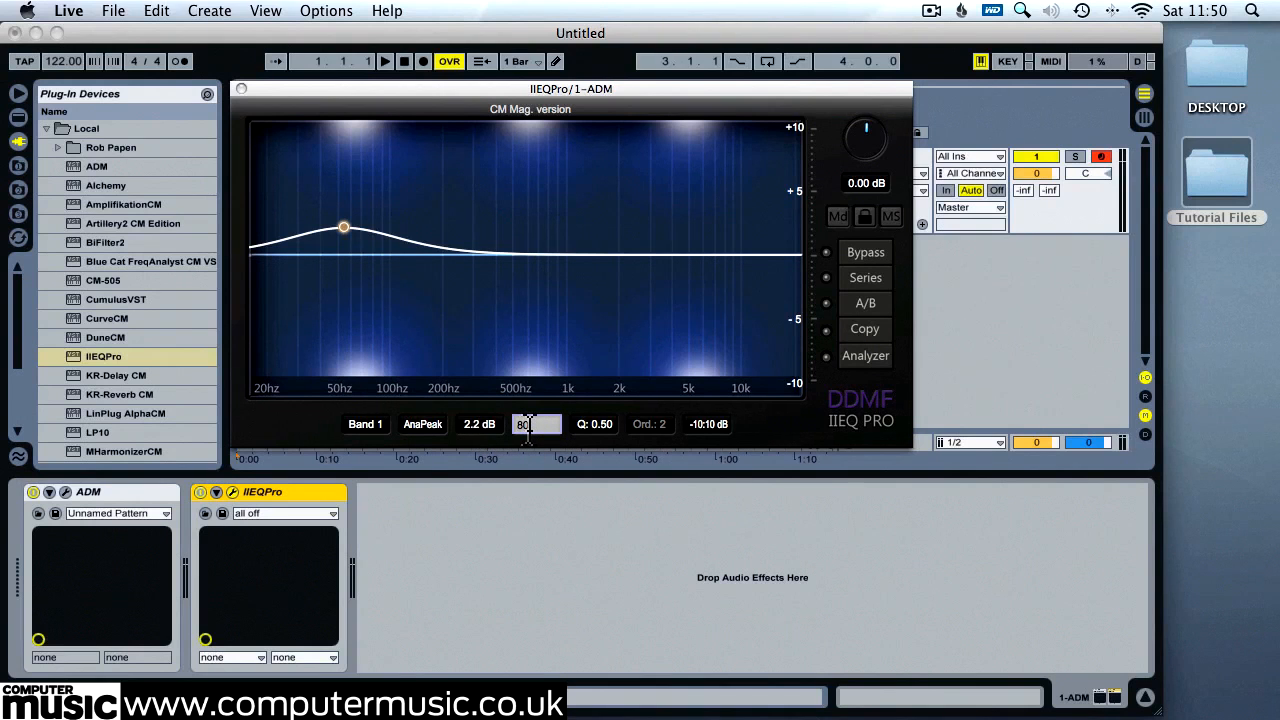
type("80")
key("Return")
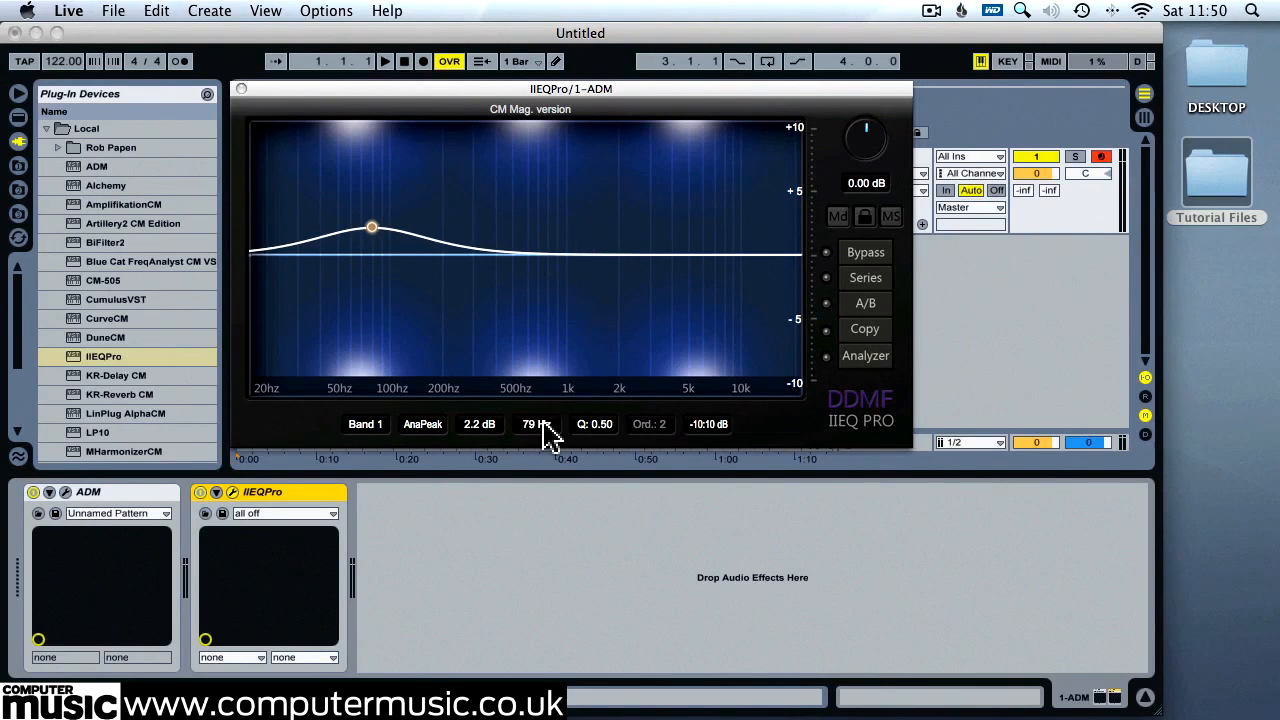
Add EQ band 2 at about 621 Hz with a gain of -3.5 dB
double_click(528, 253)
double_click(479, 424)
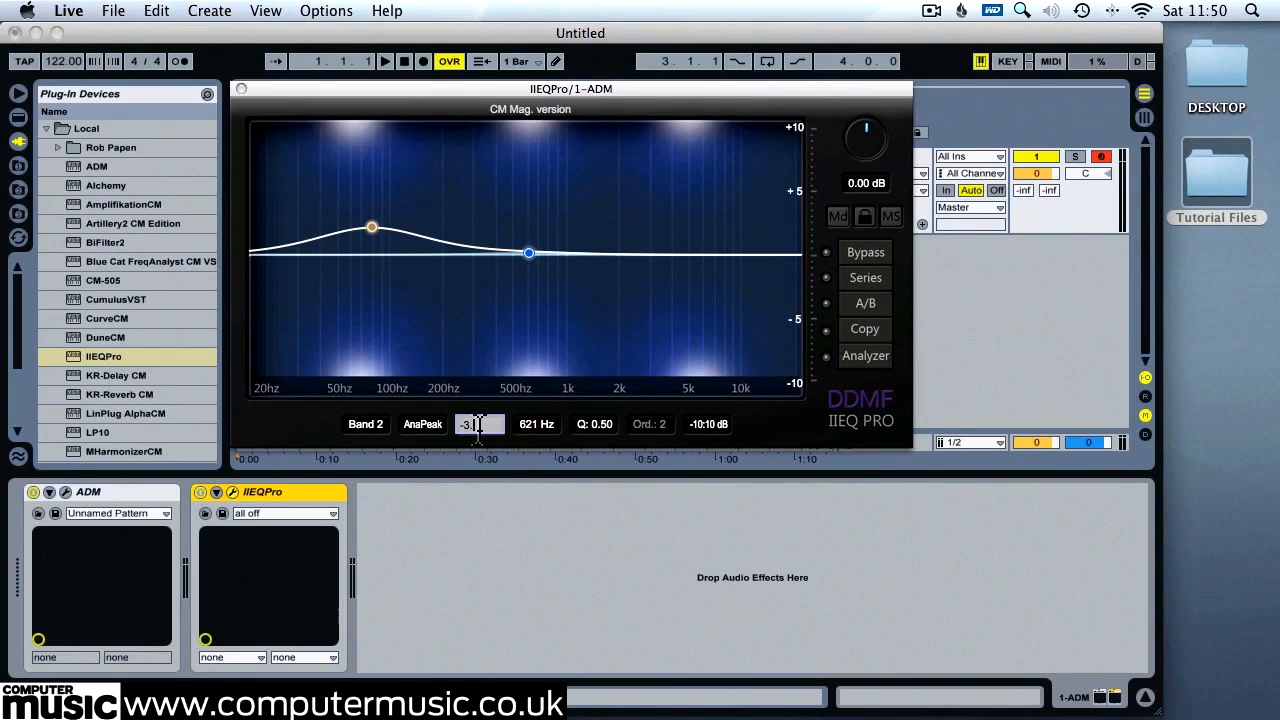
key("Return")
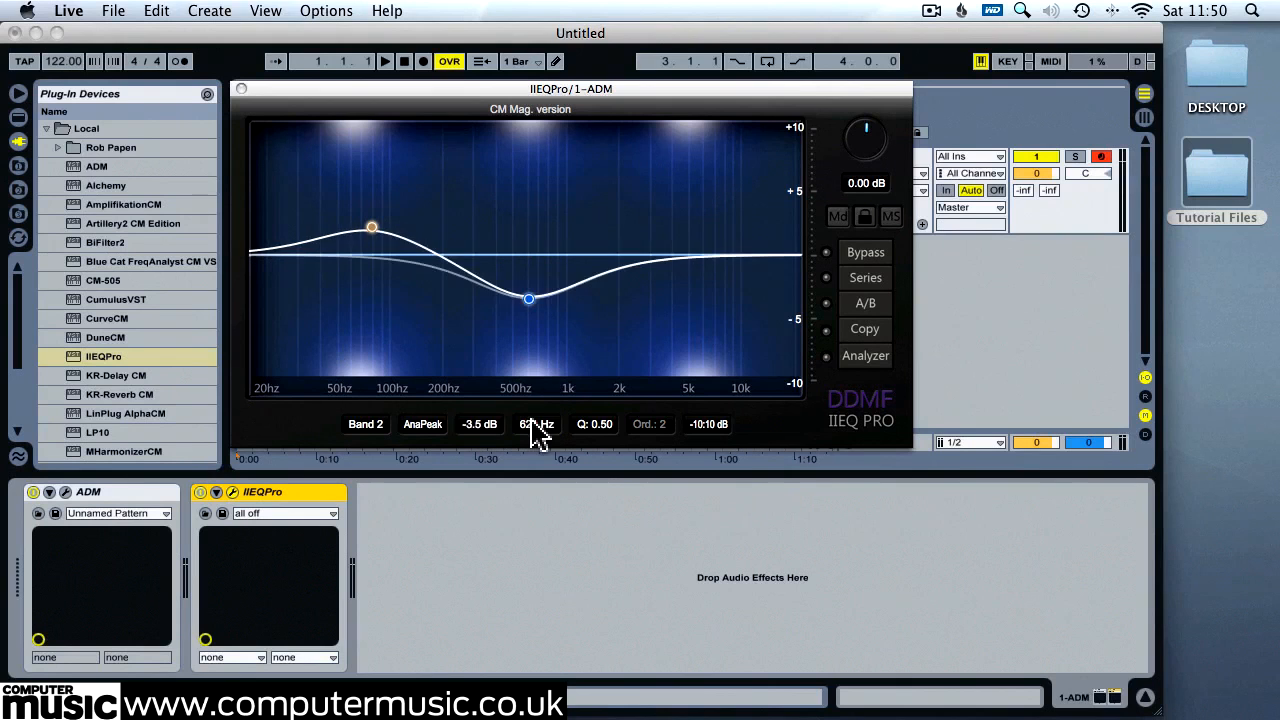
Set EQ band 2's frequency to 200 Hz and its Q to 0.8
double_click(533, 424)
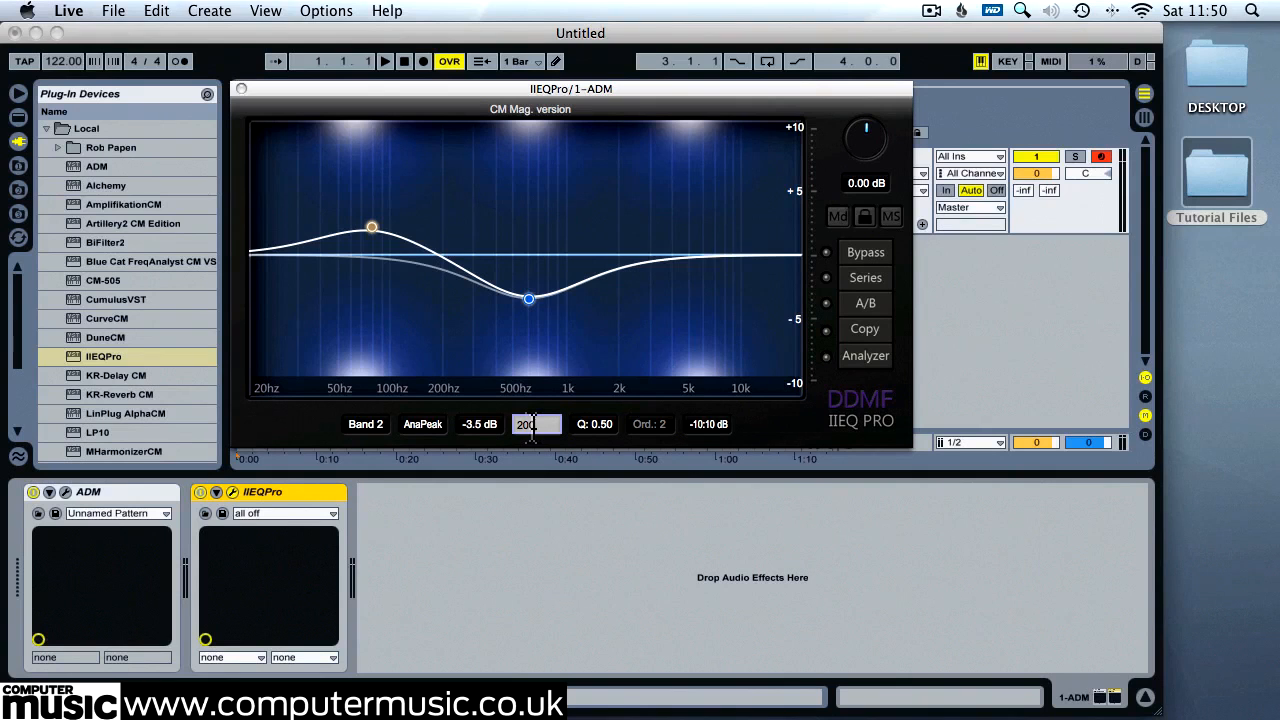
key("Return")
double_click(612, 424)
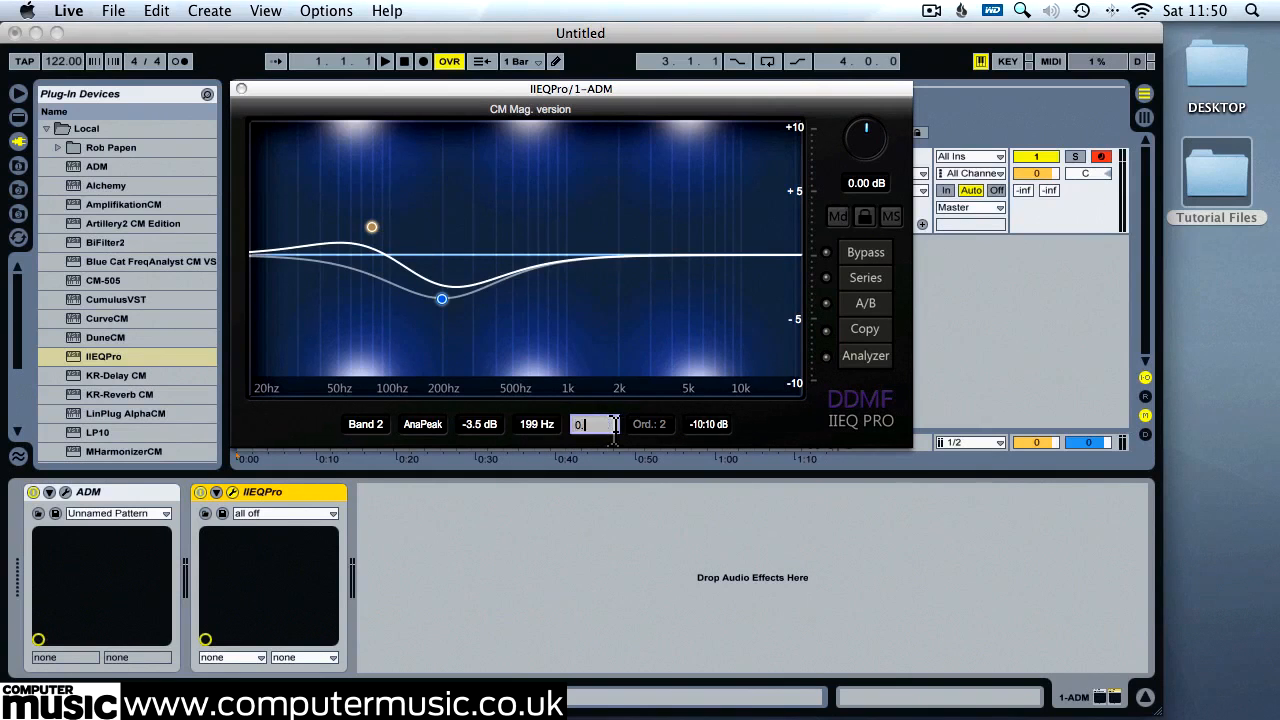
type("0.8")
key("Return")
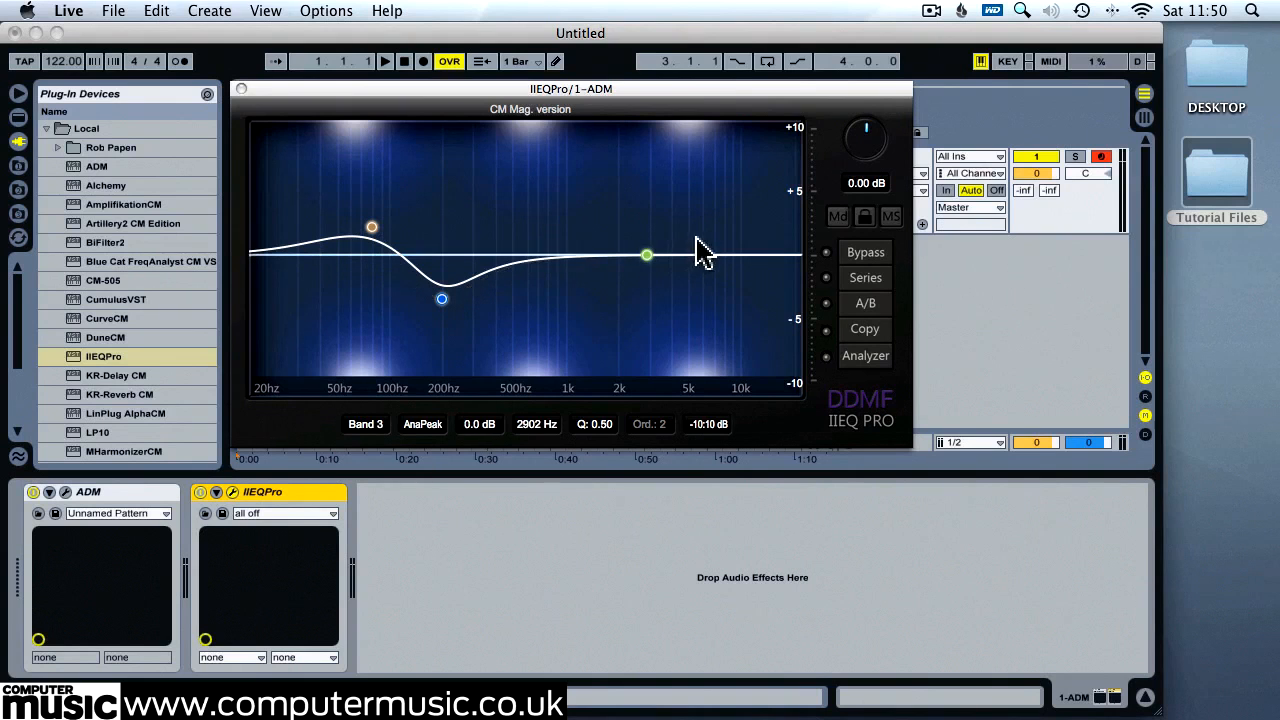
Add EQ band 3 at 17000 Hz with a gain of 4.3 dB and a Q of 0.23
left_click(533, 424)
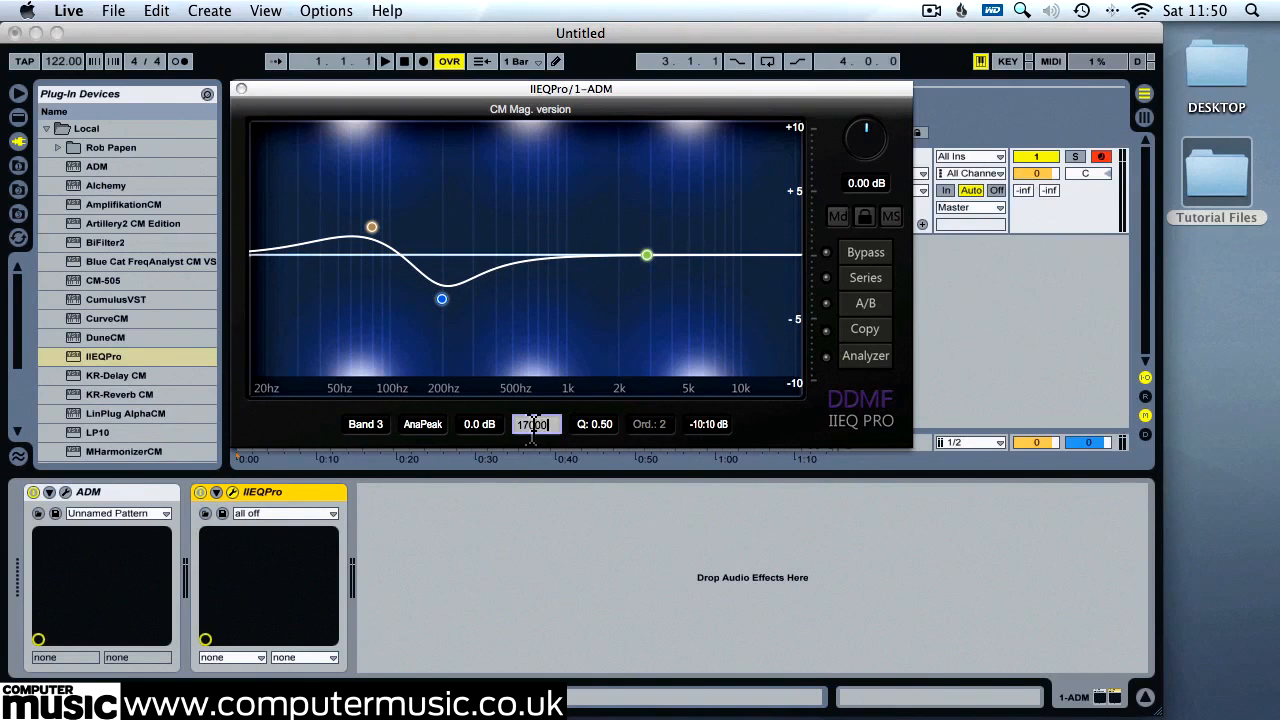
key("Return")
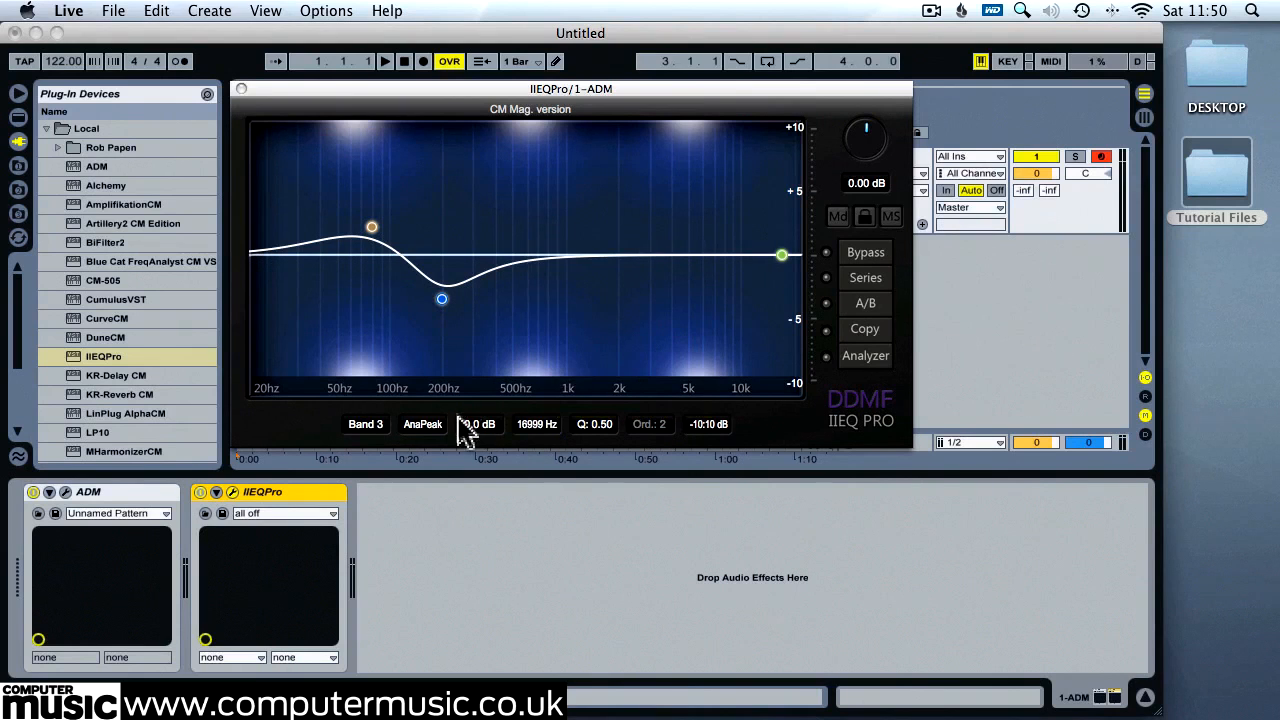
left_click(485, 424)
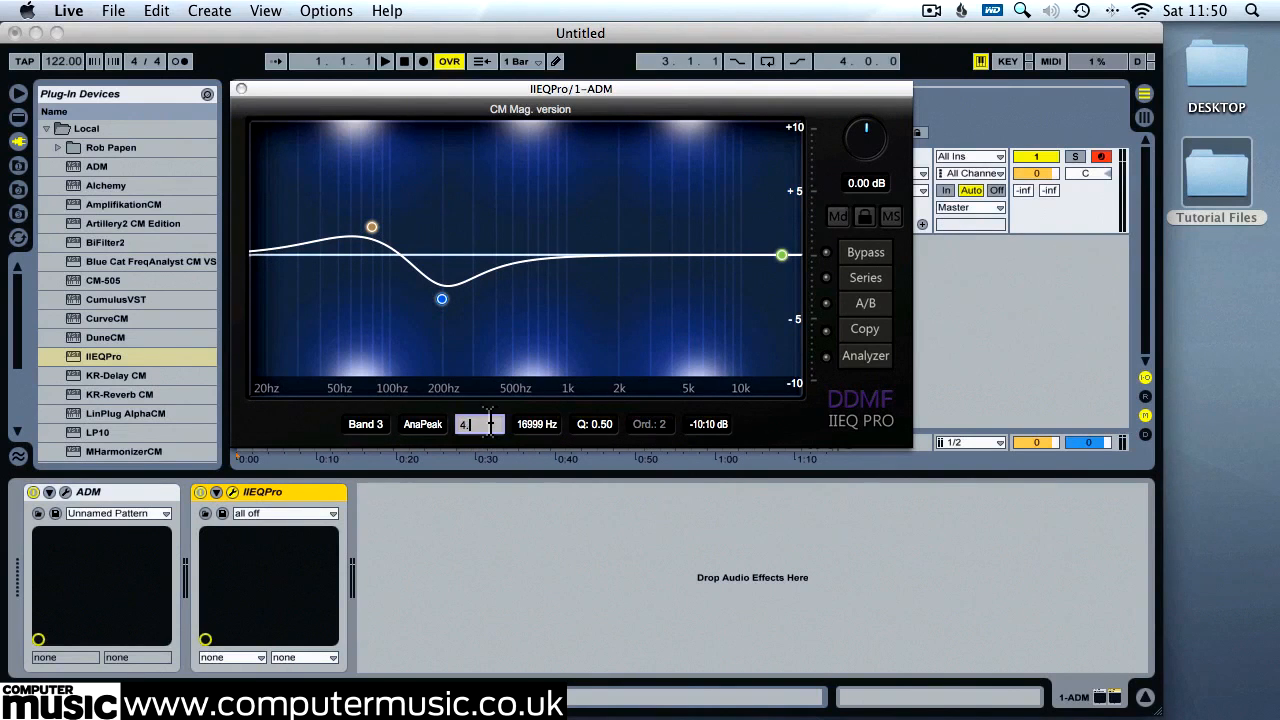
key("Return")
left_click(612, 424)
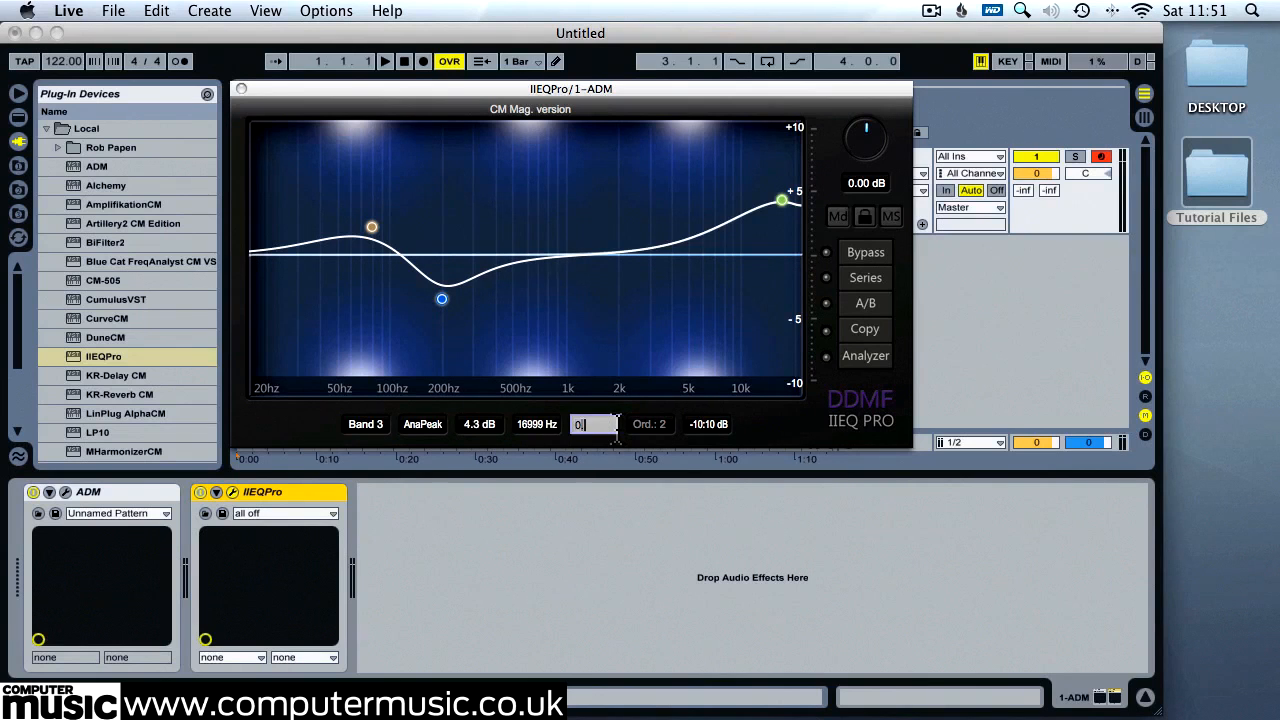
type("0.23")
key("Return")
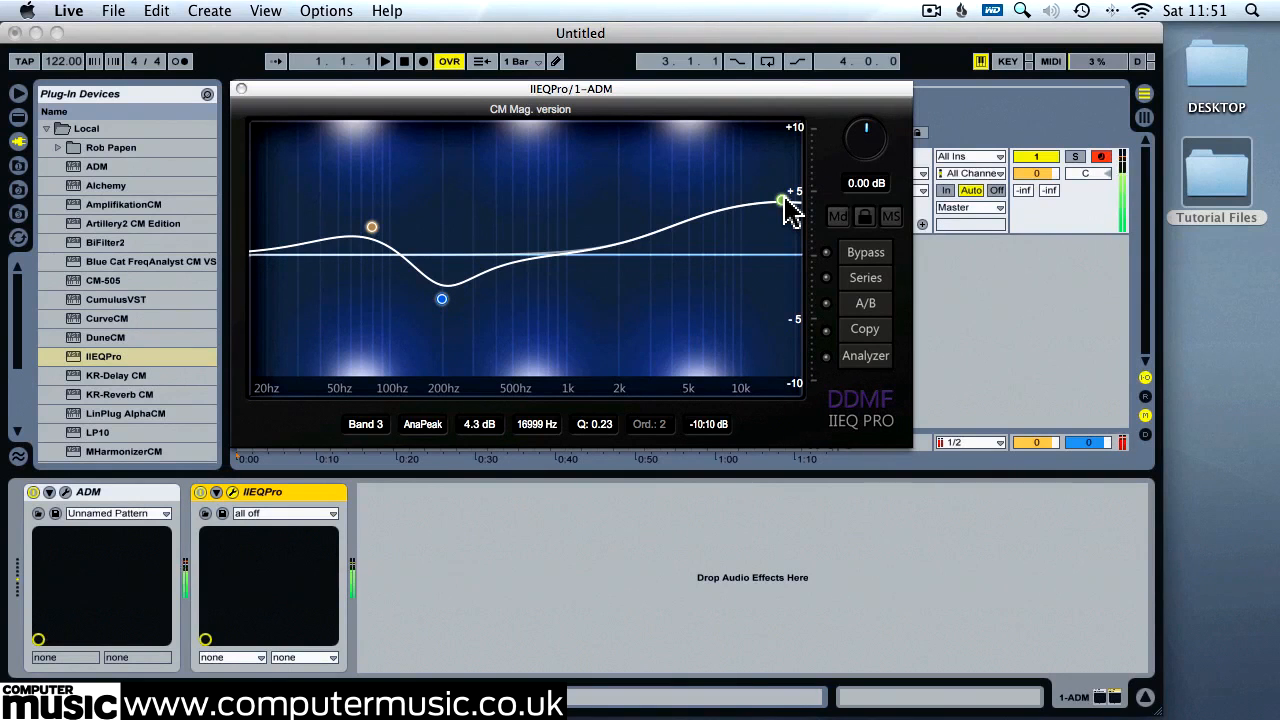
Close the IIEQPro window, insert KR-Reverb CM between ADM and IIEQPro, and lower the reverb's dry/wet mix to 2.5%
scroll(88, 279, "down", 5)
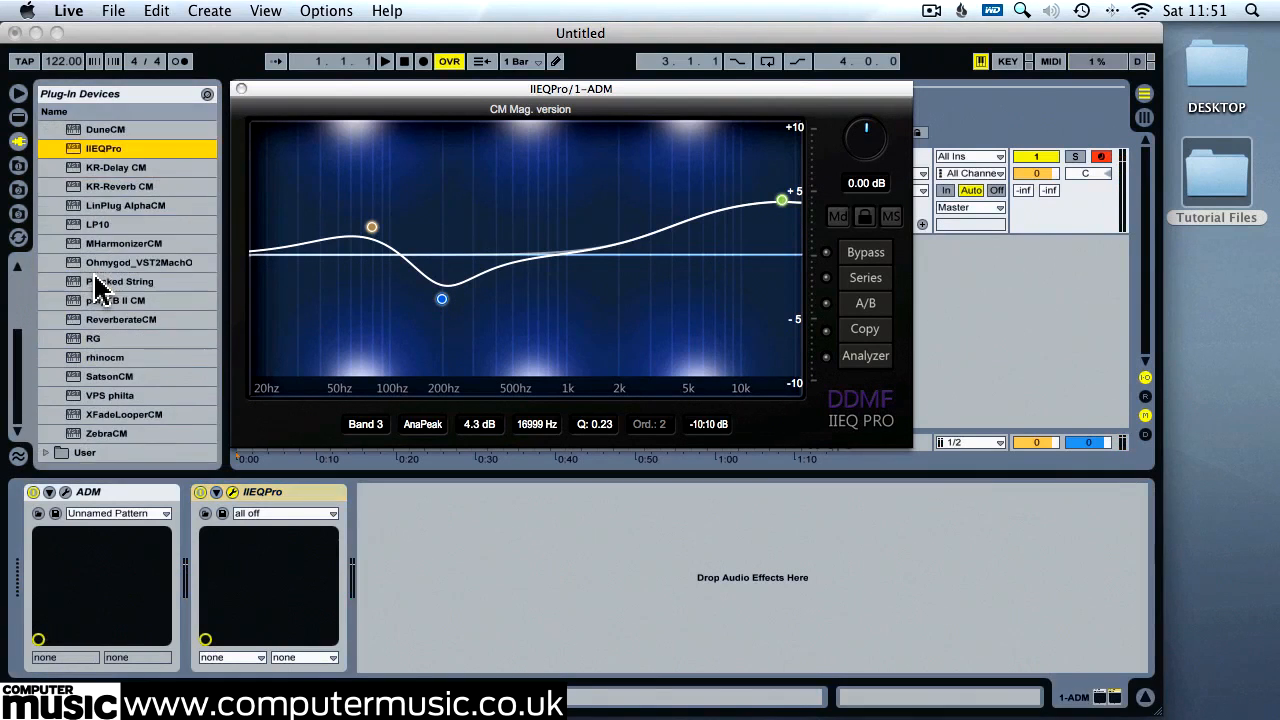
left_click(243, 89)
left_click(240, 89)
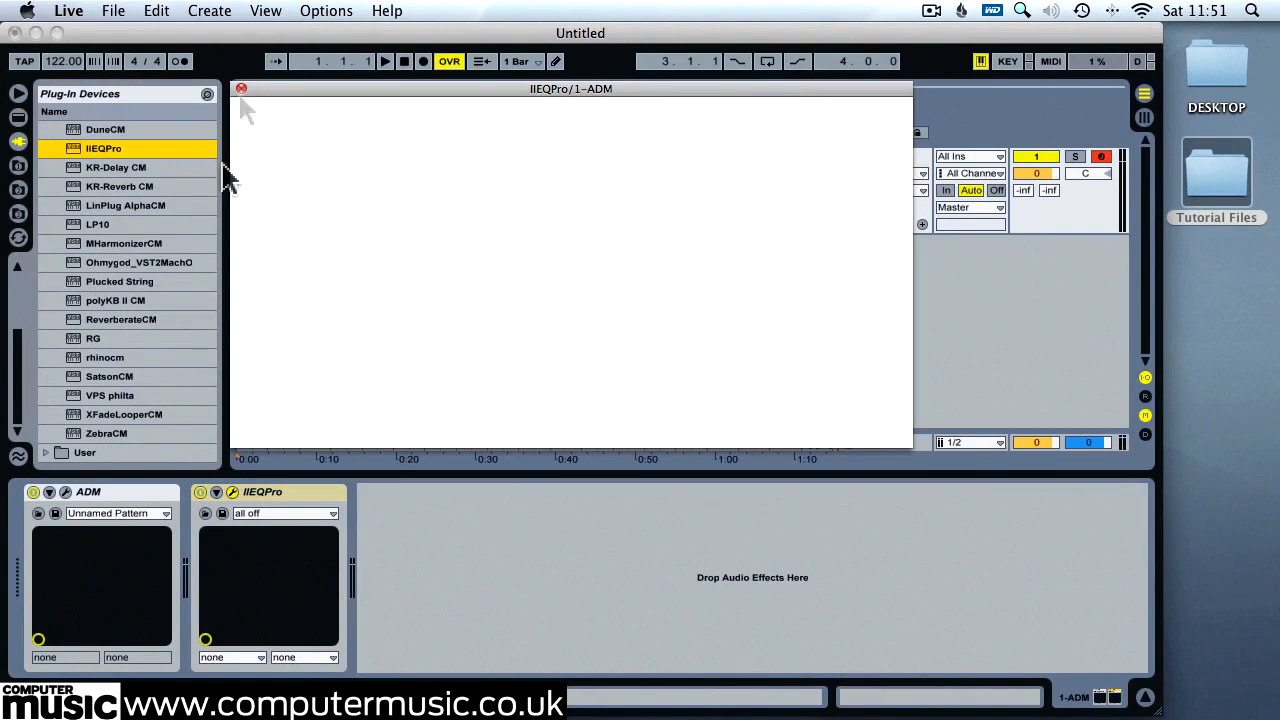
left_click_drag(141, 189, 207, 623)
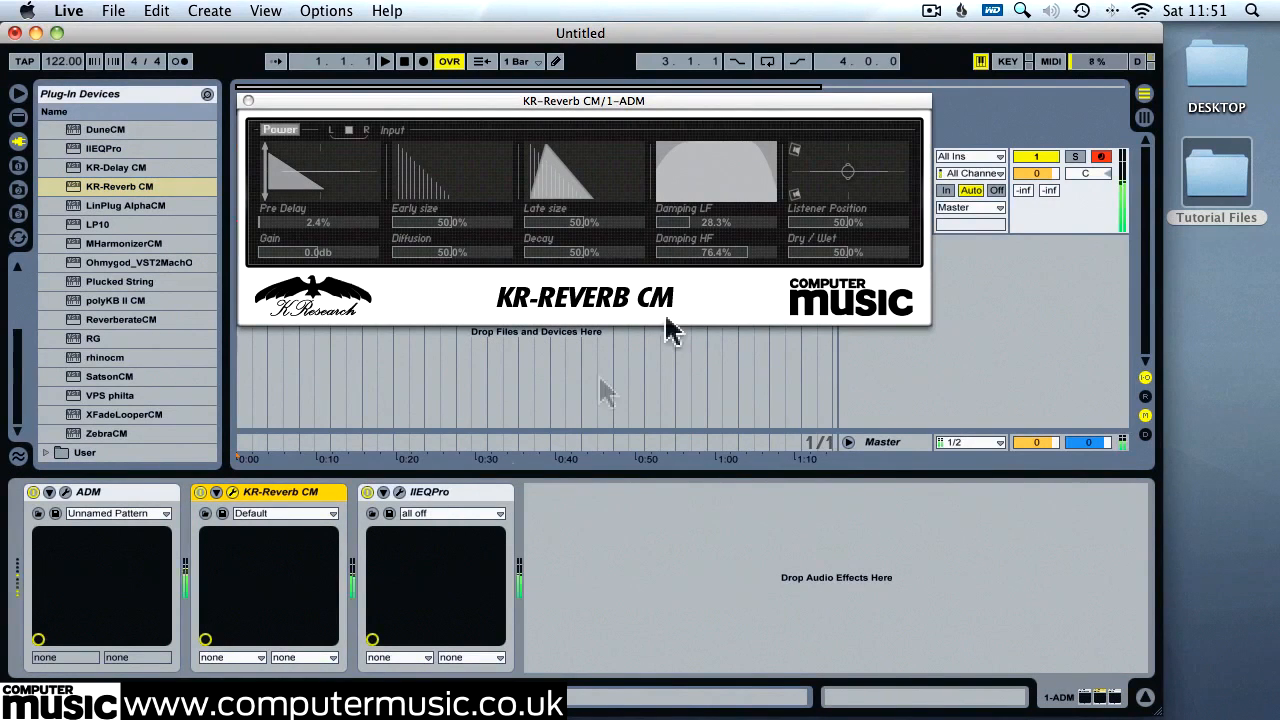
left_click_drag(862, 252, 793, 268)
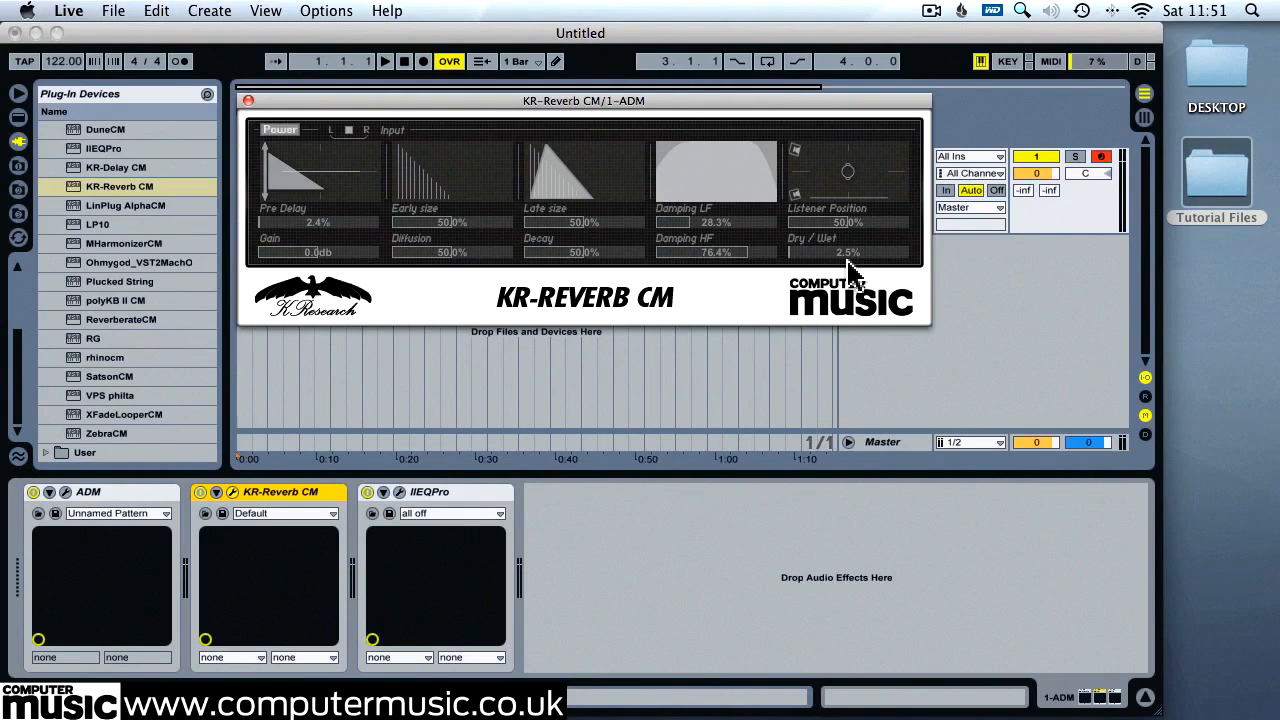
Insert SatsonCM at the end of the ADM track's effect chain and close the open plug-in windows
left_click_drag(125, 378, 604, 521)
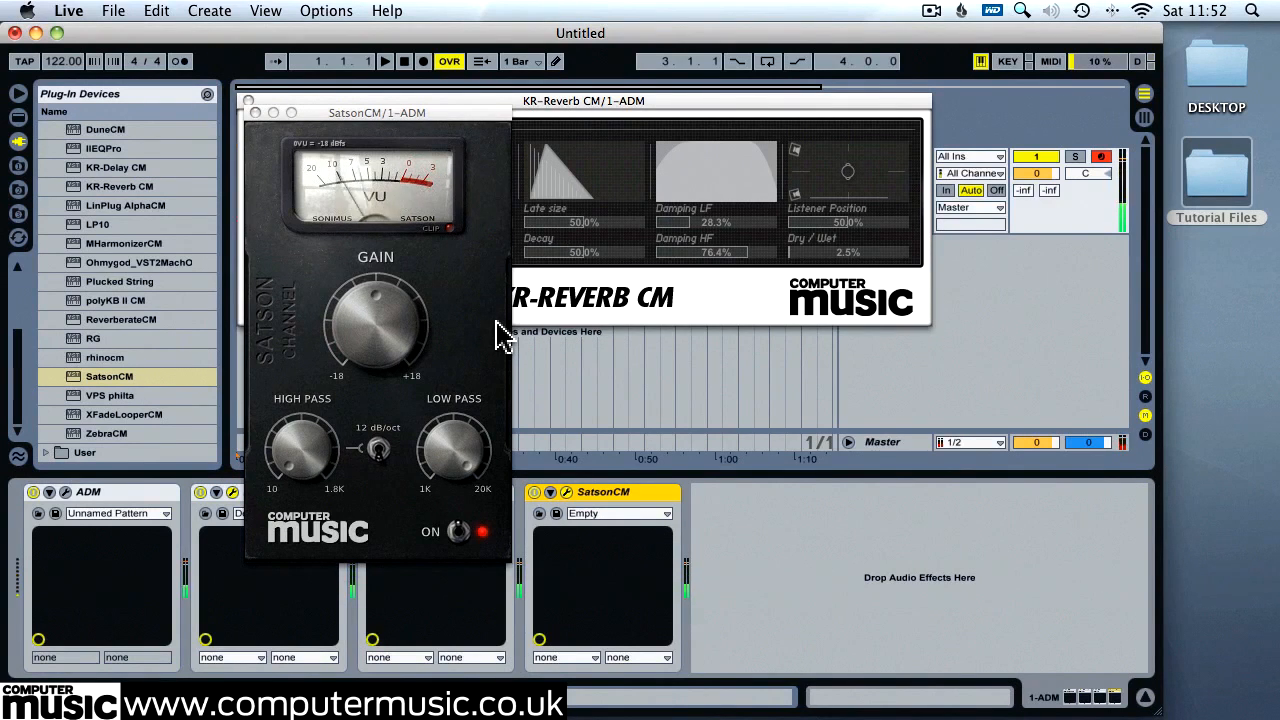
left_click(255, 112)
left_click(250, 106)
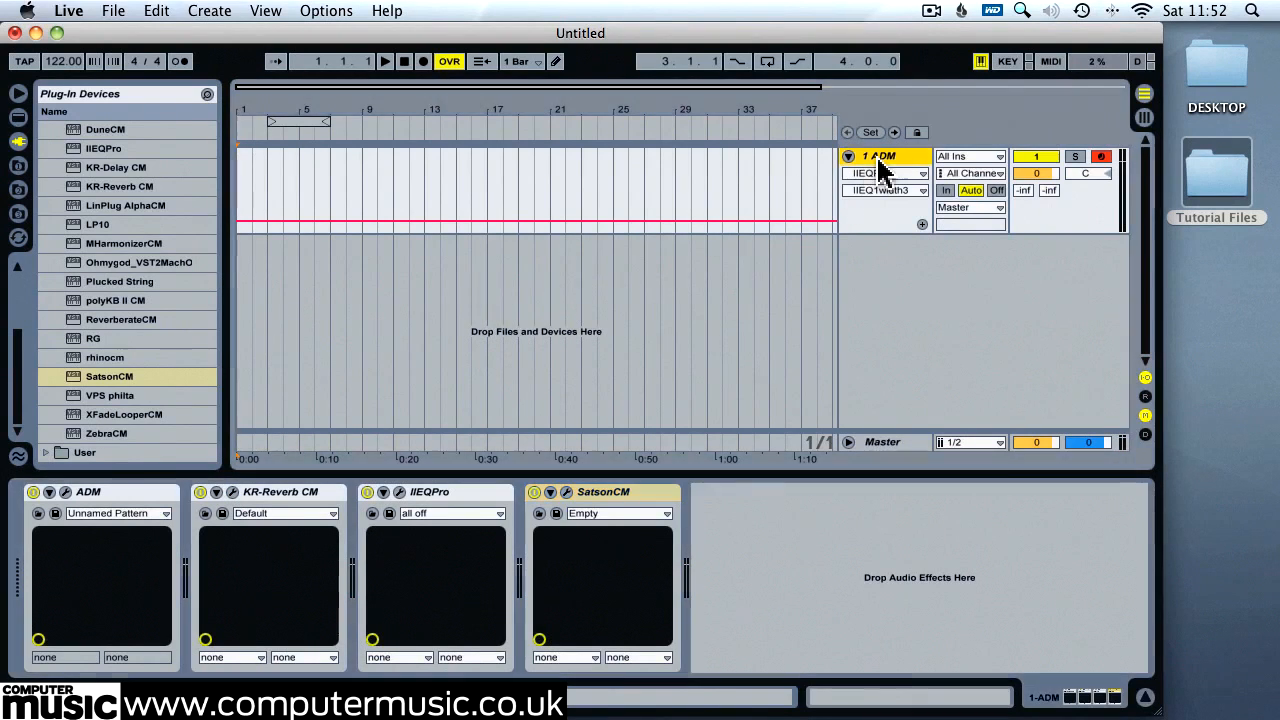
Duplicate the ADM track and replace the ADM instrument on the copy with CM-505
right_click(876, 154)
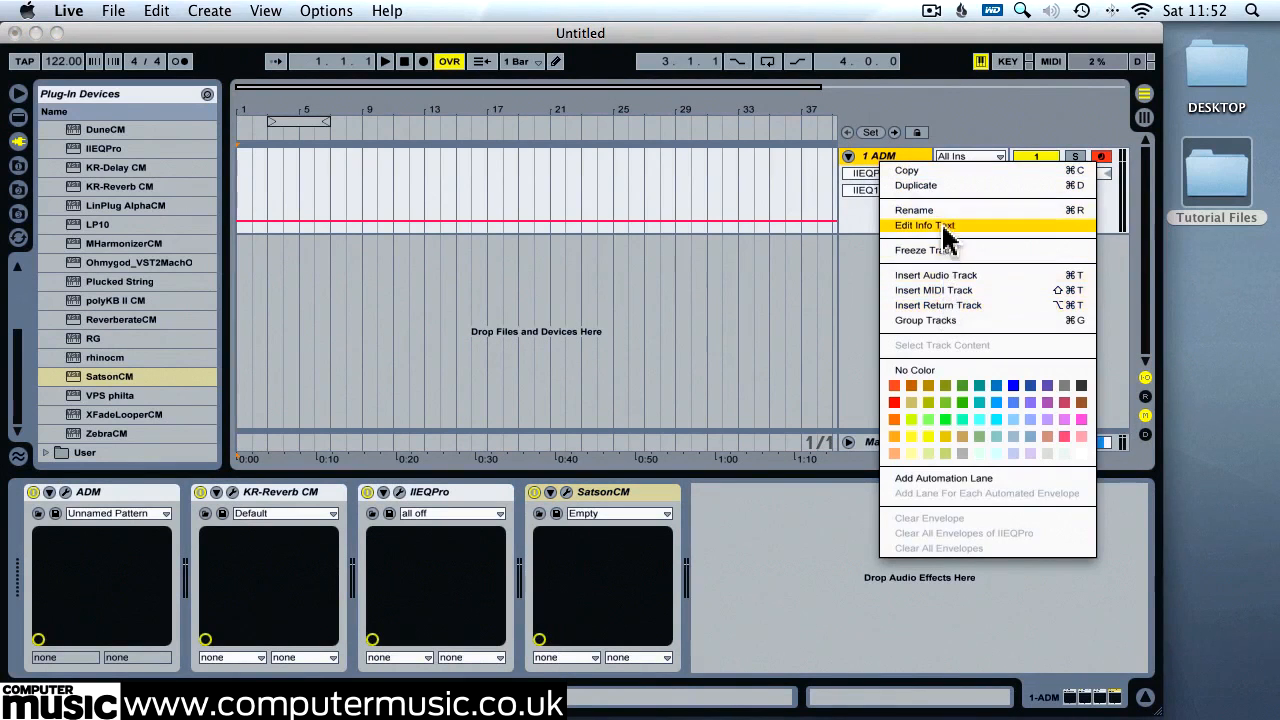
left_click(933, 185)
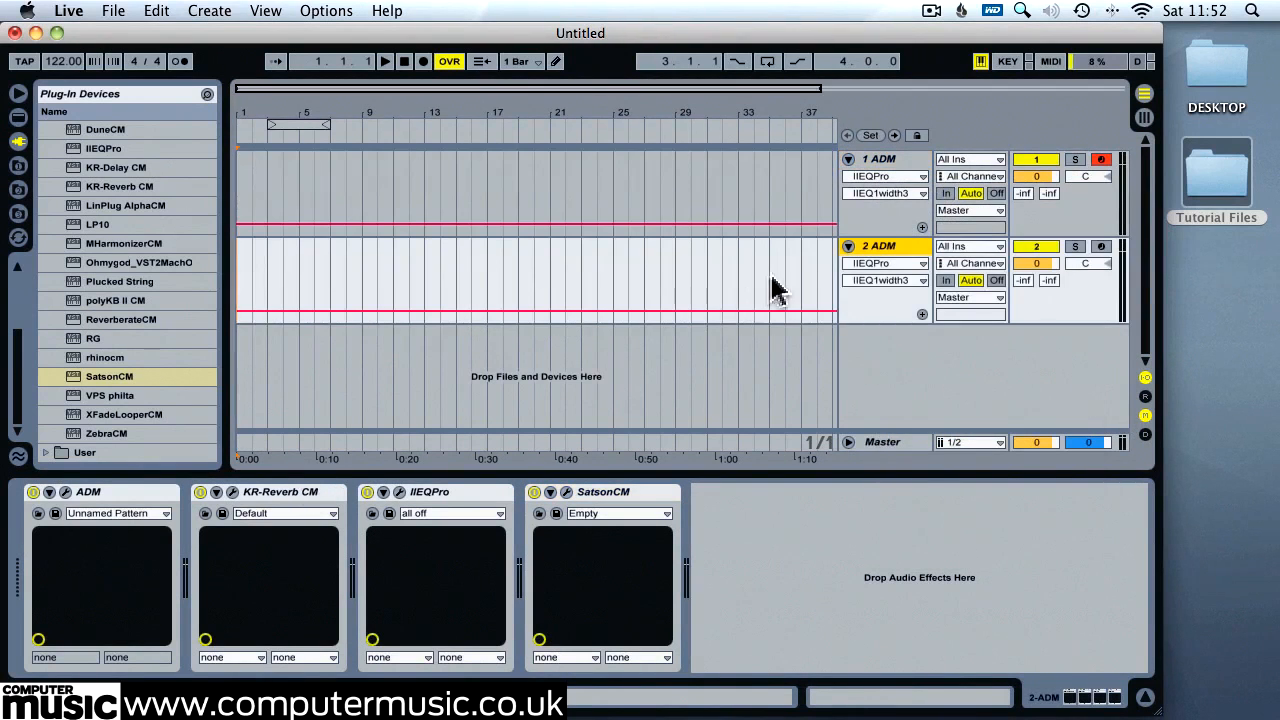
left_click(106, 500)
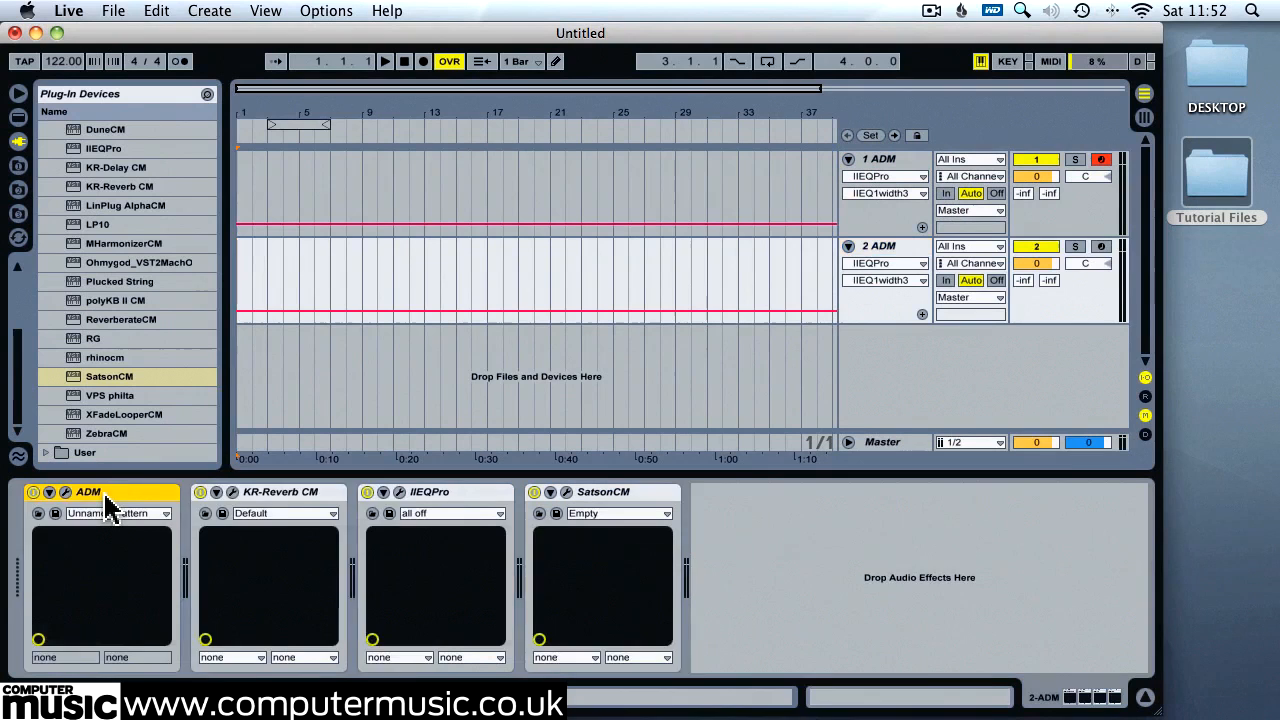
key("Delete")
scroll(122, 290, "up", 5)
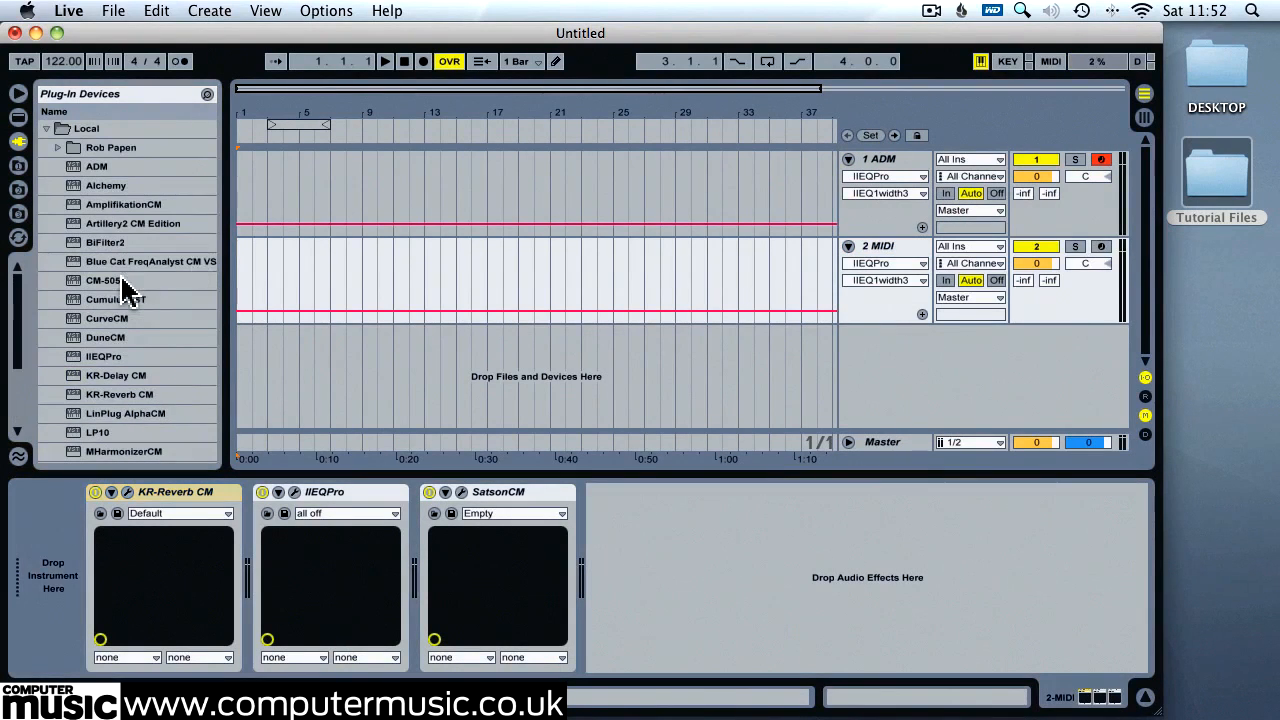
left_click_drag(114, 280, 83, 540)
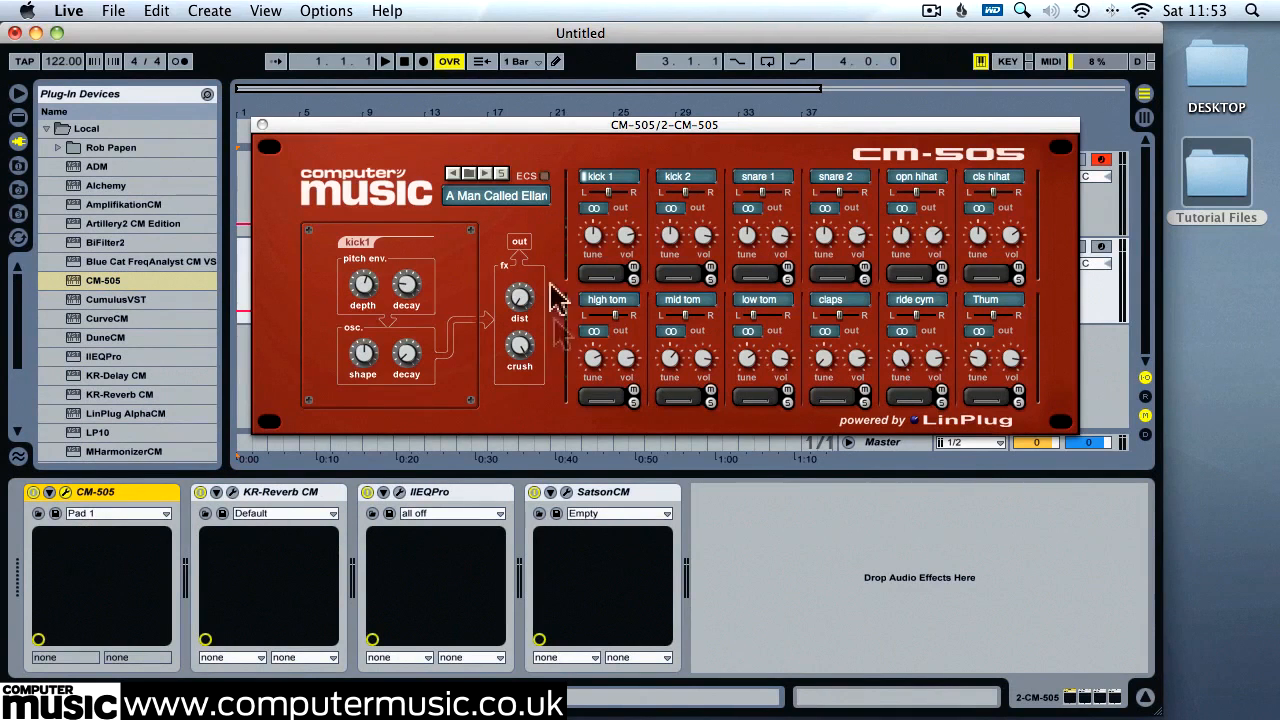
Load the Gentle.DSC drum kit into CM-505
left_click(469, 174)
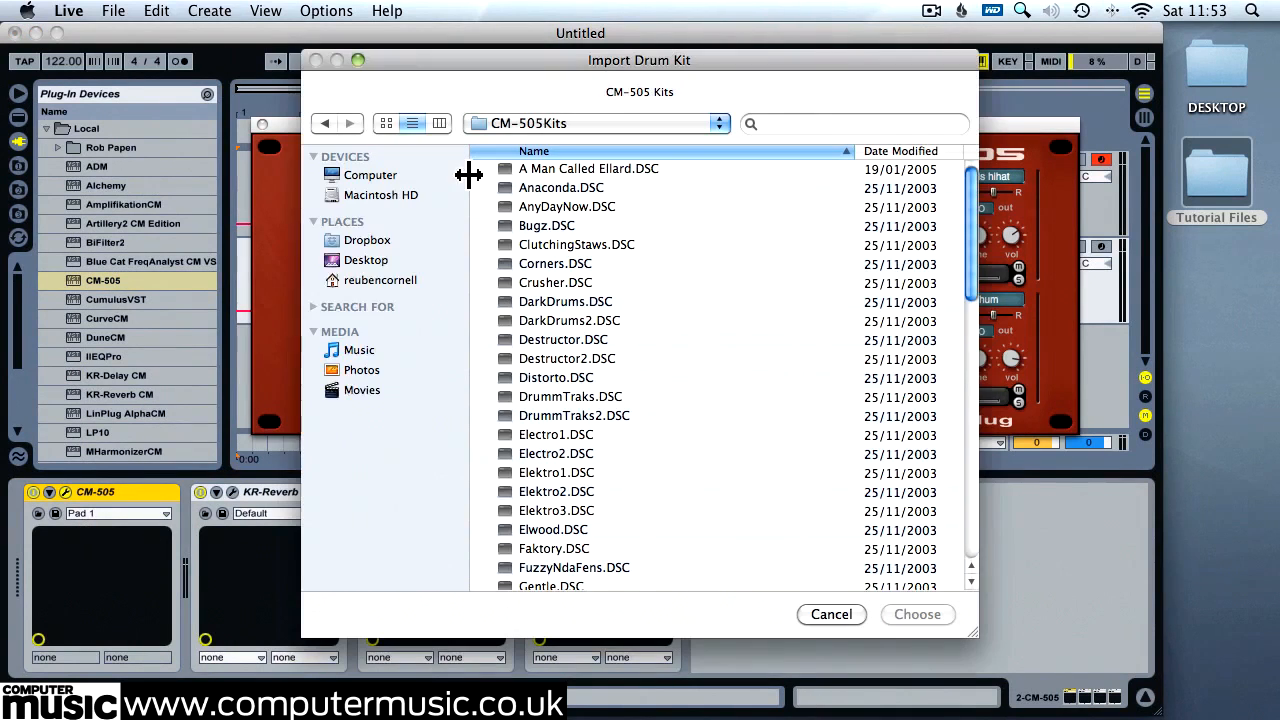
left_click(600, 587)
left_click(942, 617)
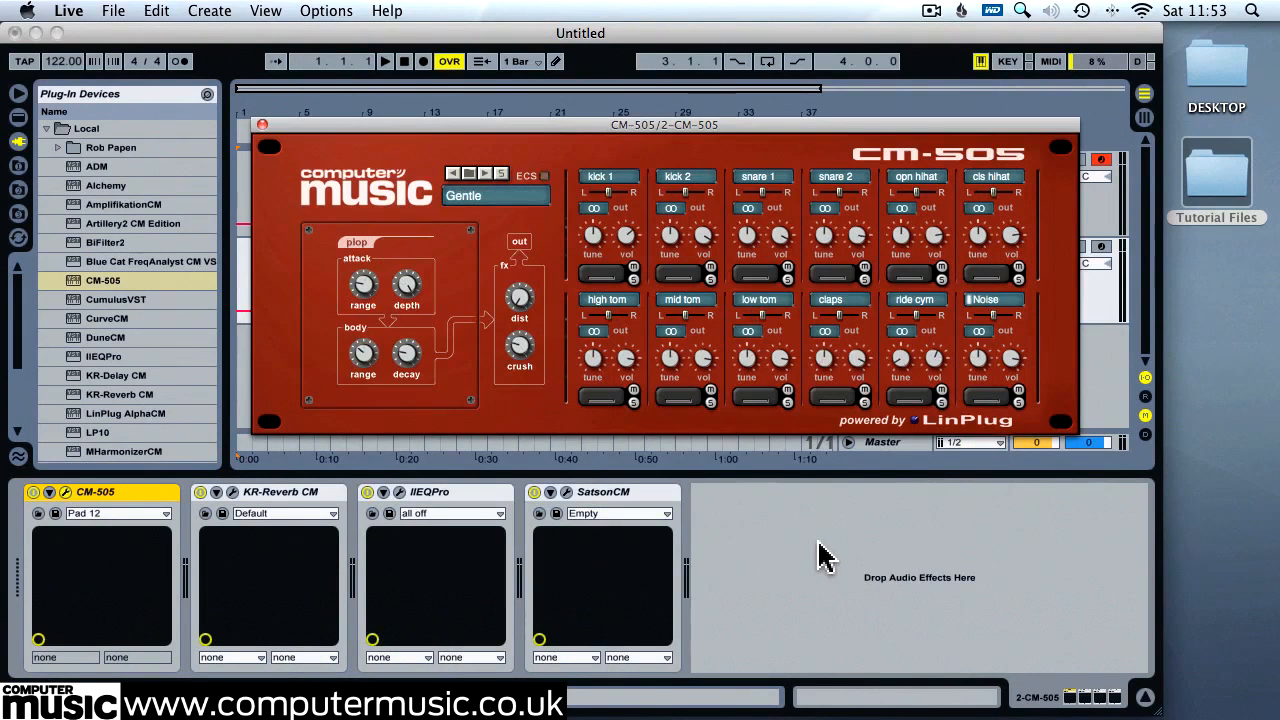
Tune the CM-505 claps pad up to about 7.9 semitones and audition its sound
left_click(838, 398)
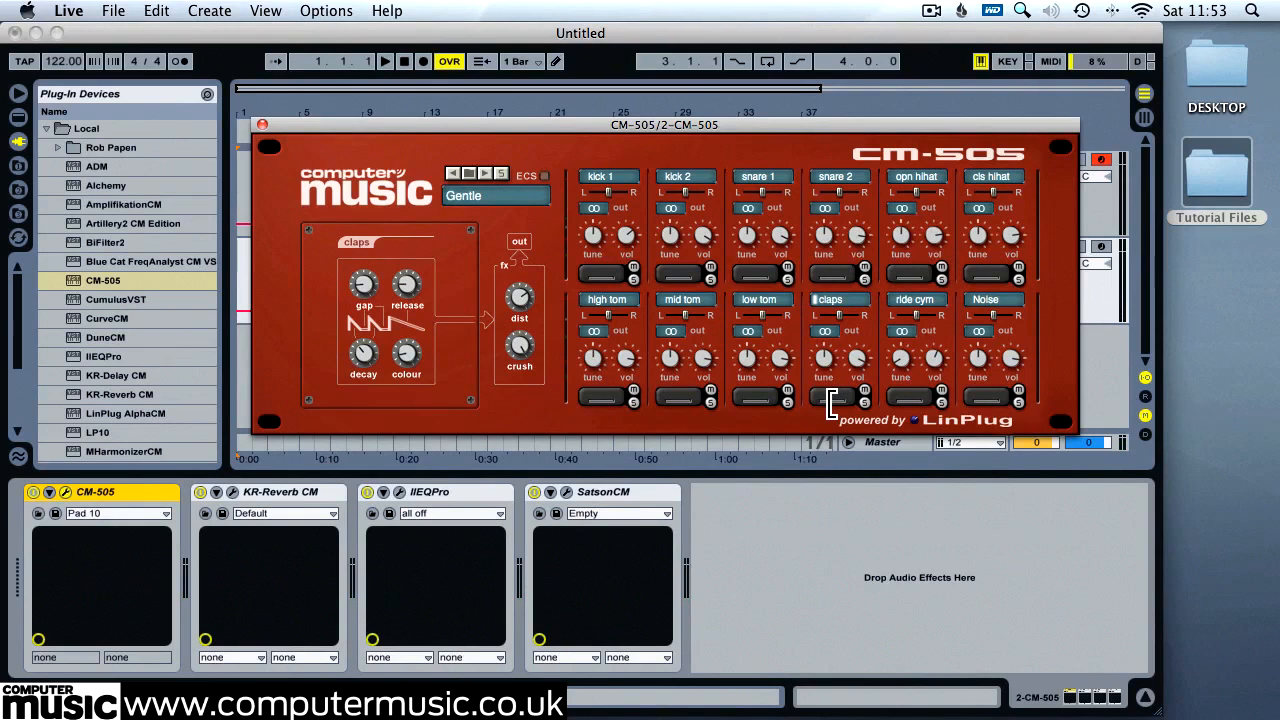
left_click_drag(826, 363, 829, 342)
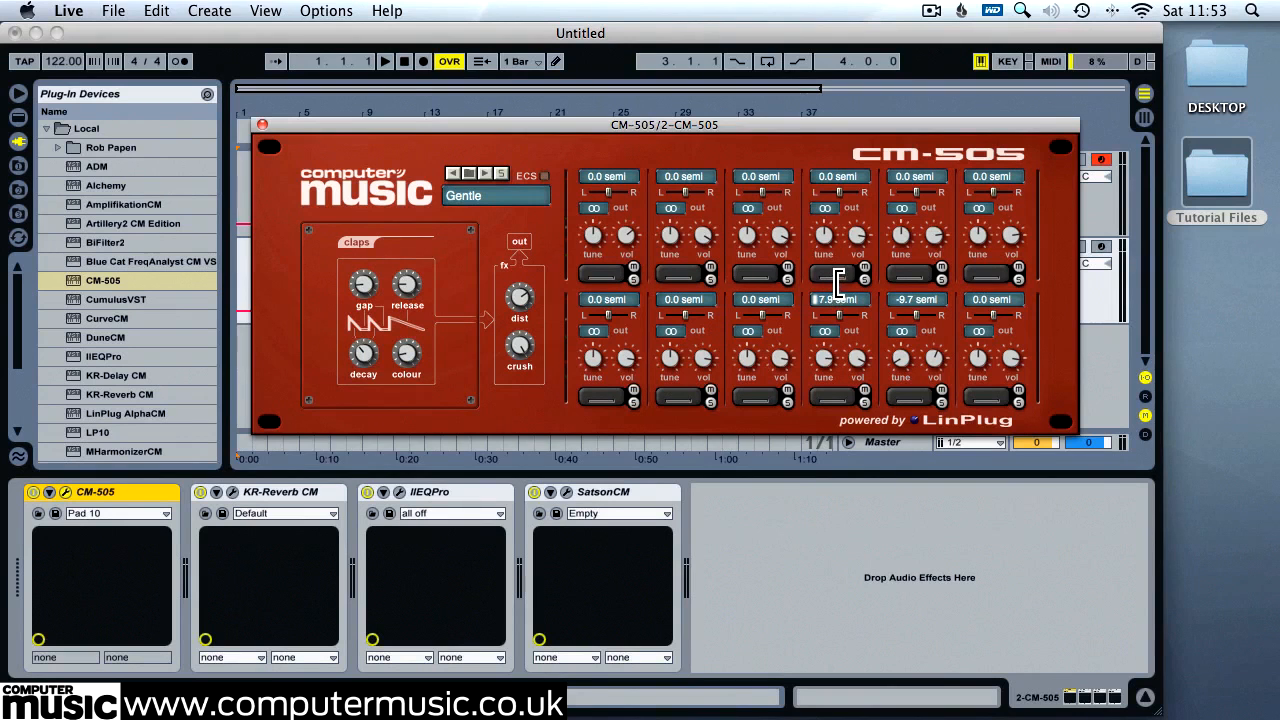
left_click(832, 397)
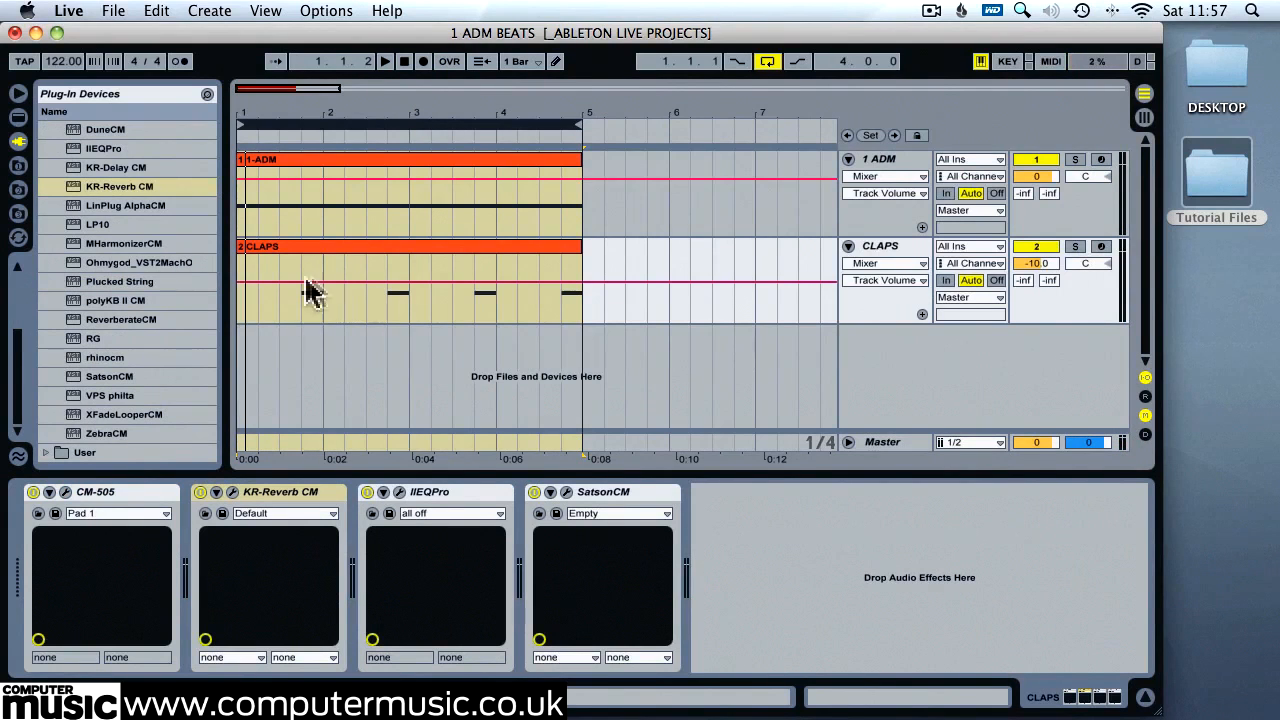
Play the beat with the claps and set the claps reverb's early size to 70.2%, diffusion to 57.9% and late size to 71.9%
key("space")
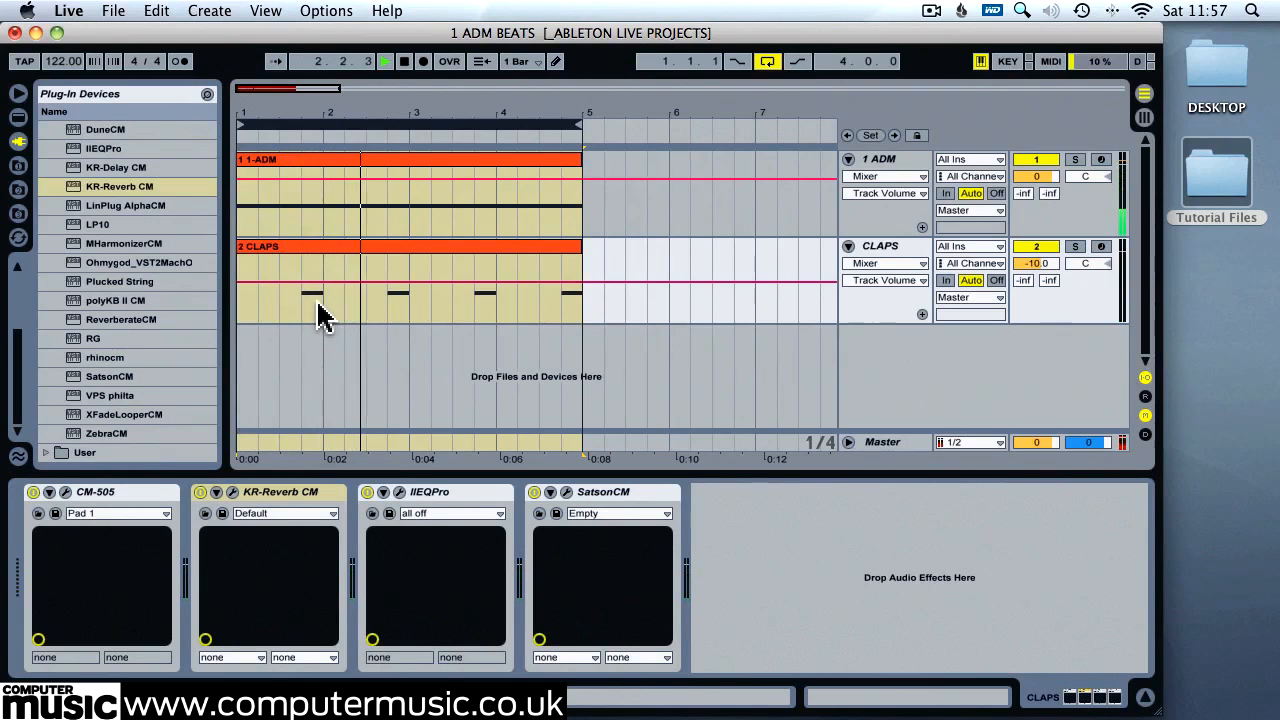
key("space")
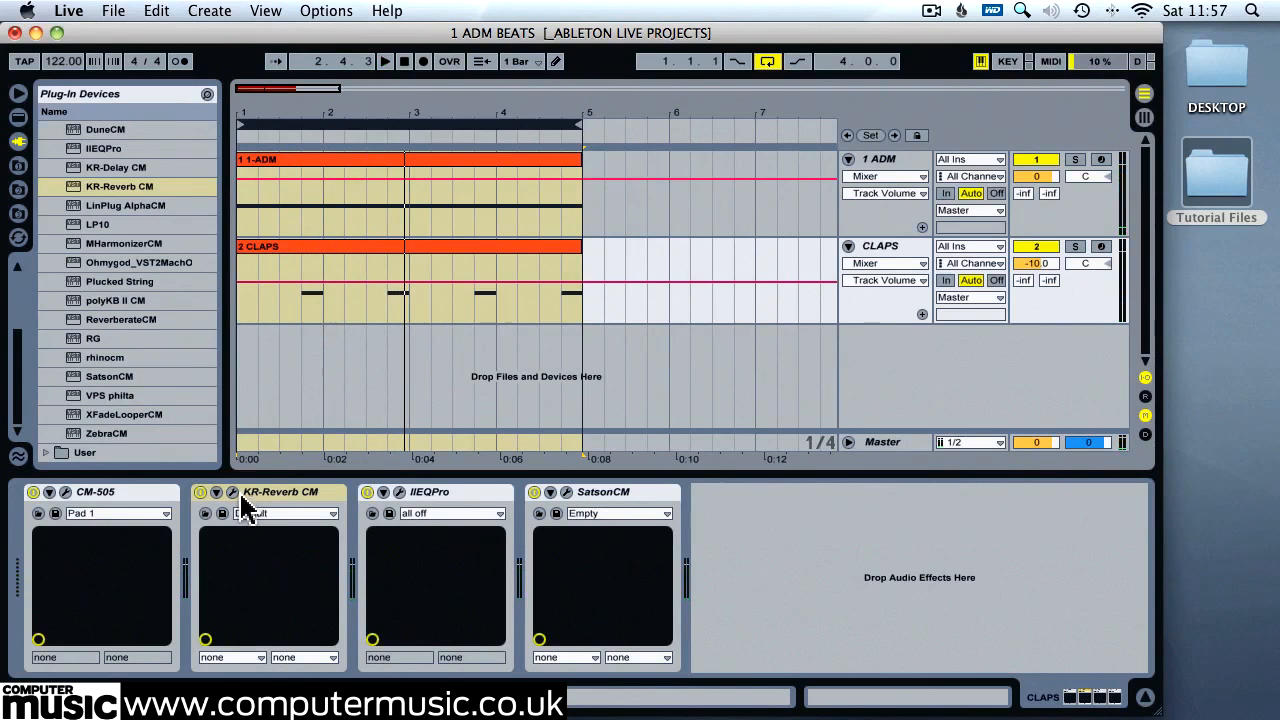
left_click(232, 492)
left_click_drag(727, 502, 597, 380)
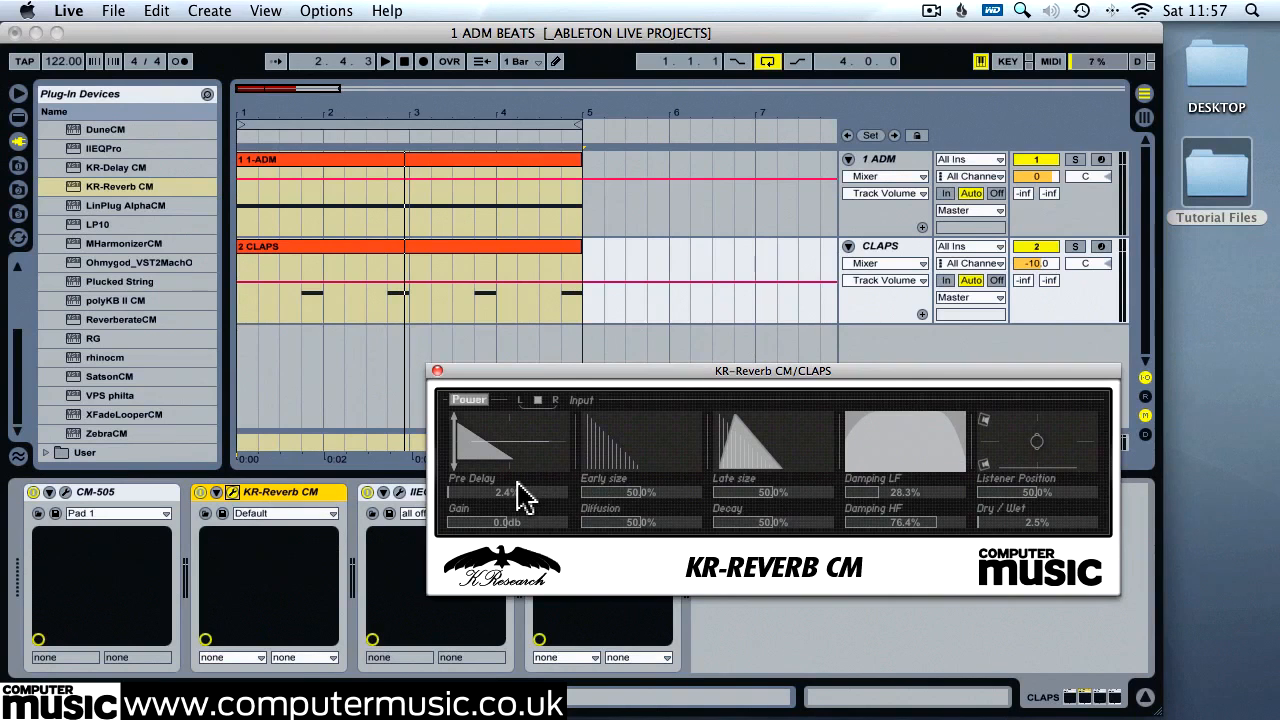
mouse_move(635, 505)
left_mouse_down()
mouse_move(670, 507)
mouse_move(651, 521)
left_mouse_up()
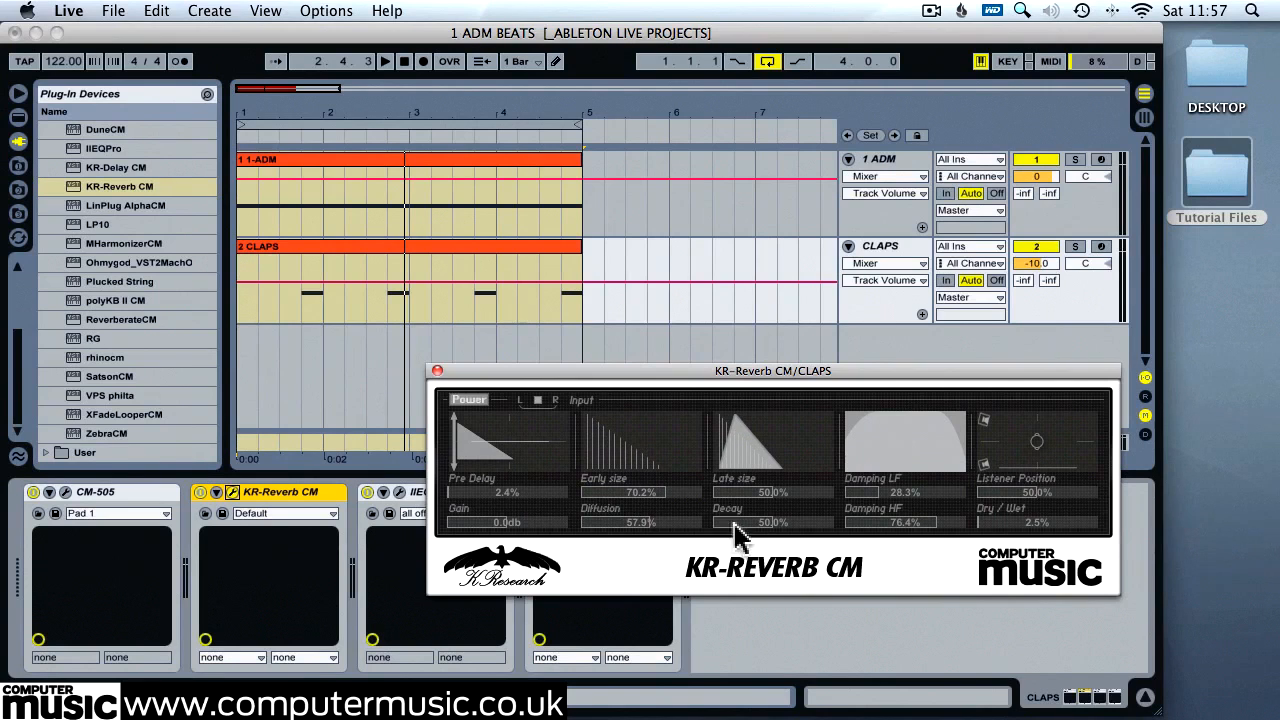
left_click_drag(763, 491, 805, 507)
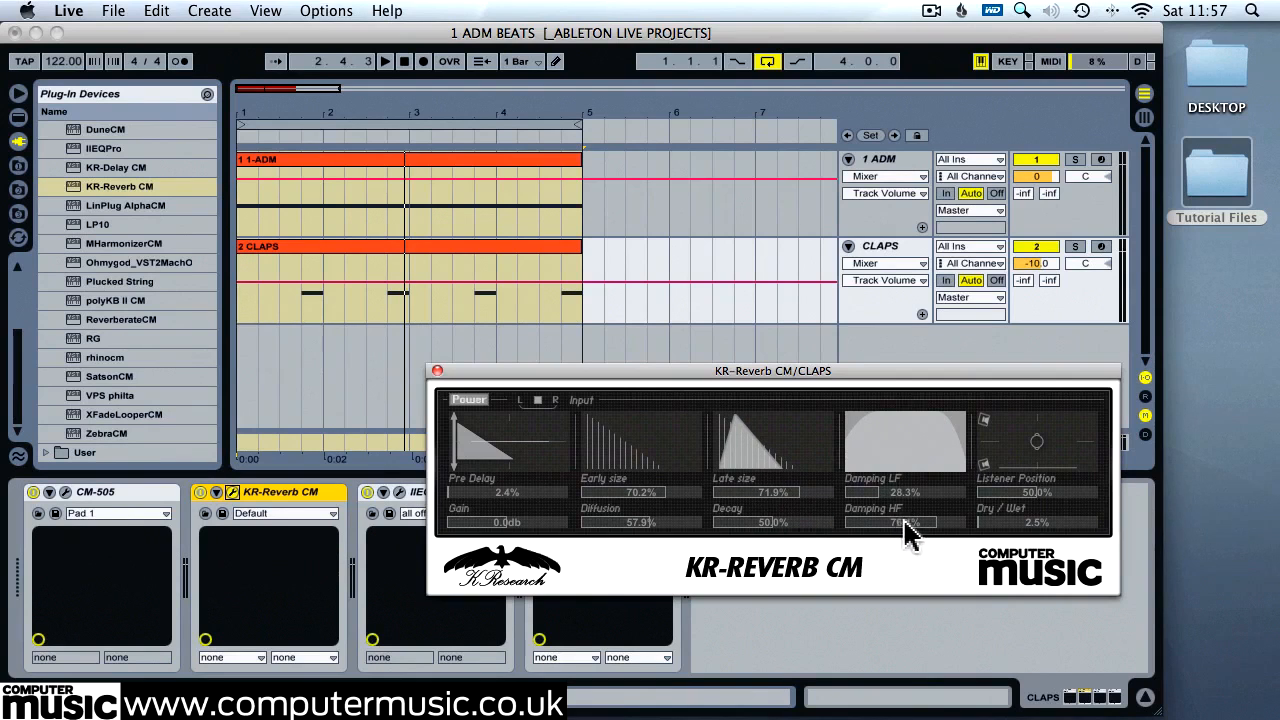
Set the claps reverb's HF damping to 91.7%, listener position to 62.8% and dry/wet mix to 100%
left_click_drag(938, 535, 960, 535)
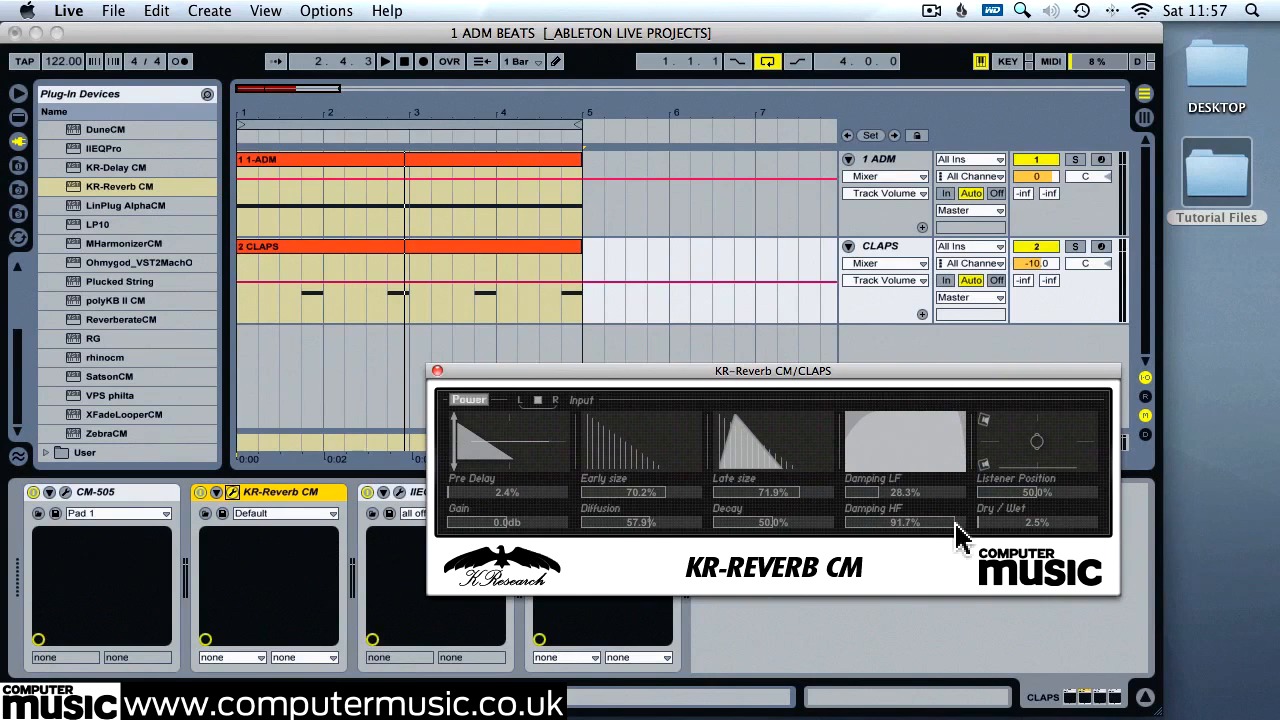
mouse_move(1042, 506)
left_mouse_down()
mouse_move(1062, 507)
mouse_move(1053, 495)
left_mouse_up()
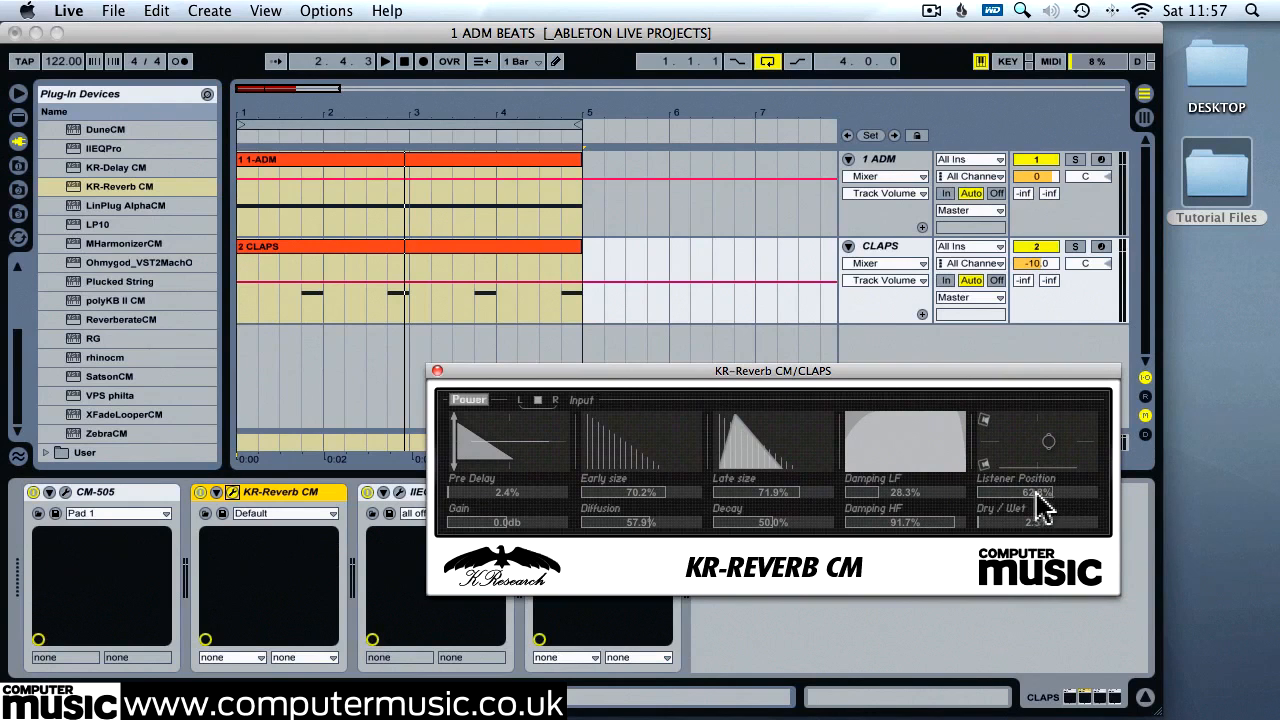
left_click_drag(990, 525, 1120, 527)
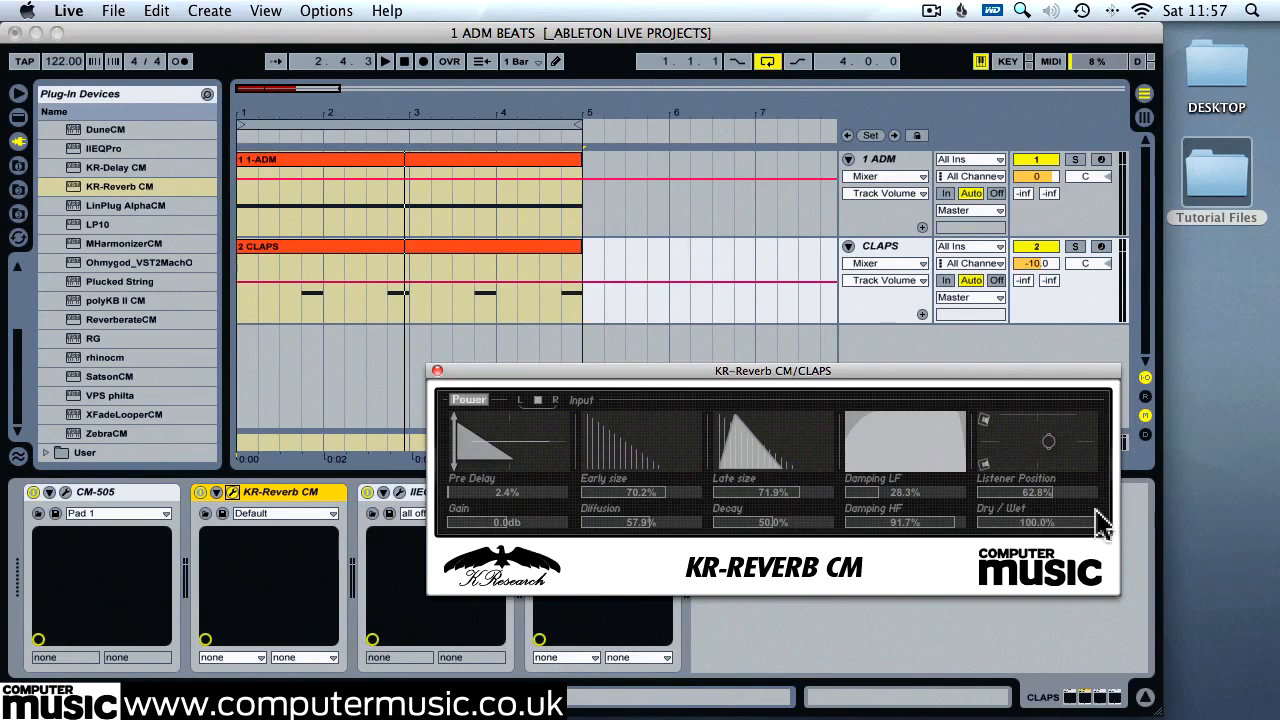
Select the four-bar loop and play it to hear the claps with the new reverb settings
left_click(645, 260)
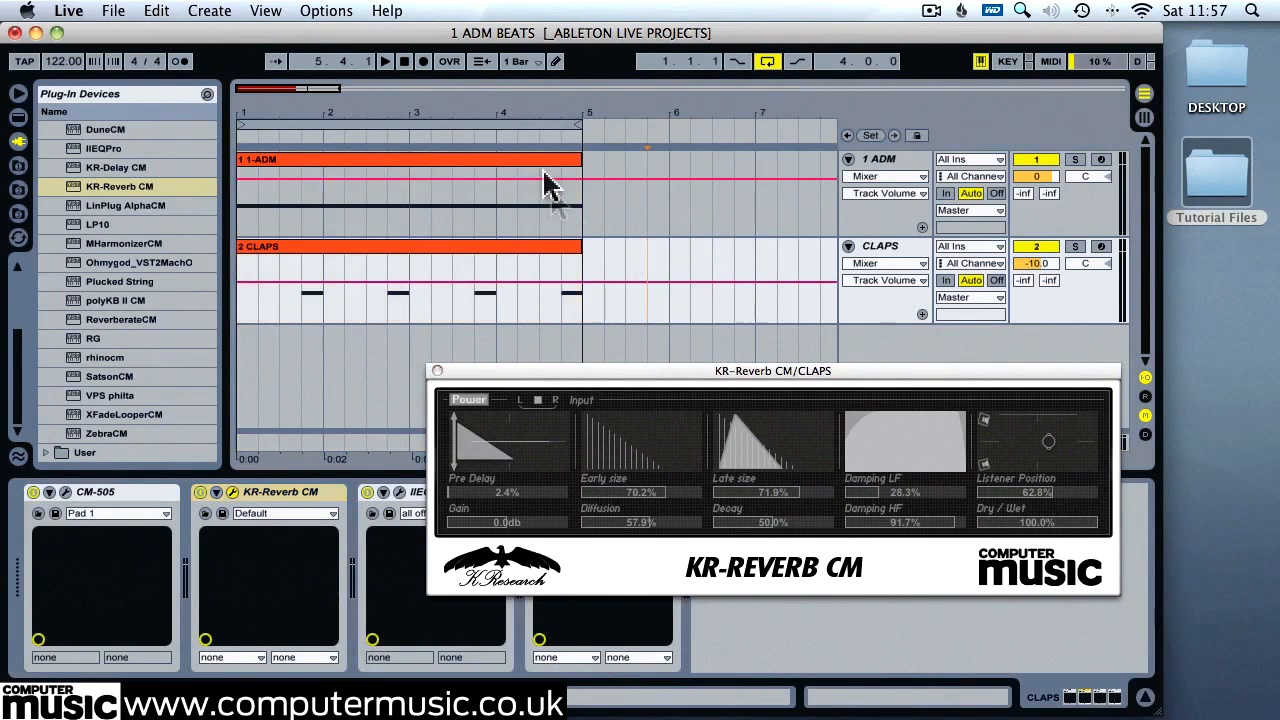
left_click(525, 124)
key("space")
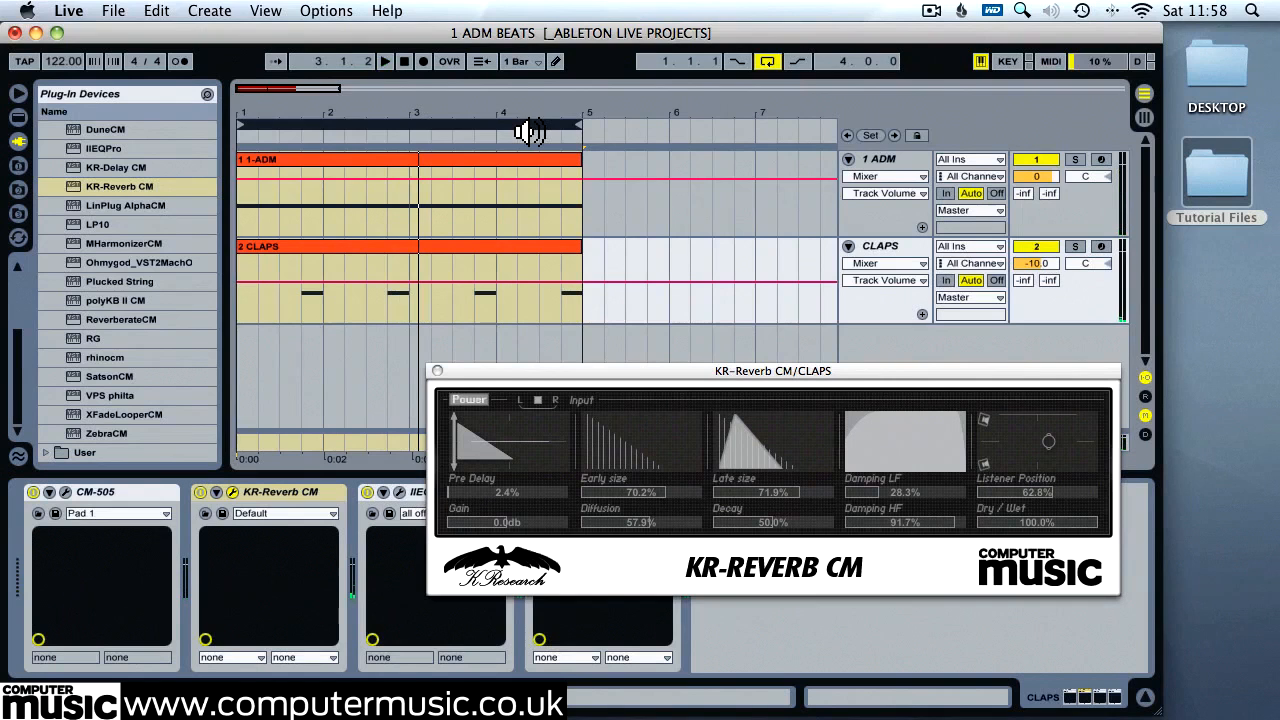
Raise the high-pass cutoff and lower the low-pass cutoff in the claps track's SatsonCM, and play the beat to check the filtering
left_click(437, 371)
left_click(566, 492)
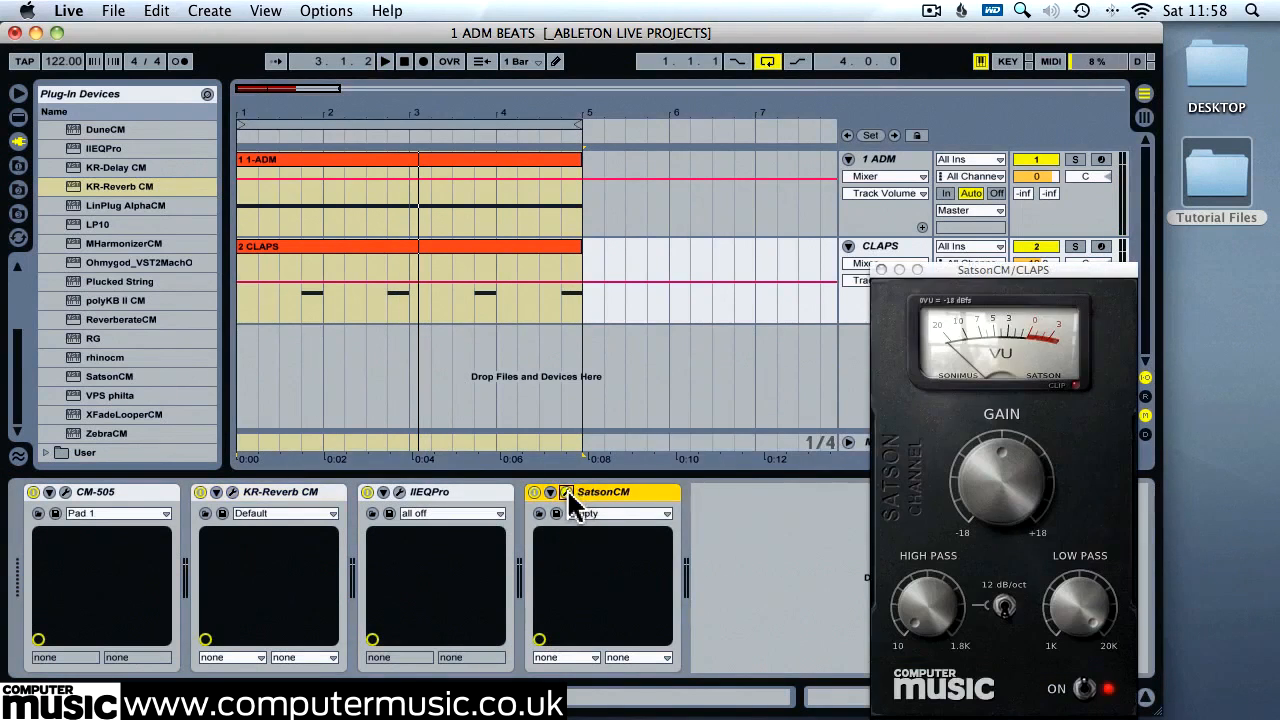
left_click_drag(945, 270, 804, 215)
left_click(793, 558)
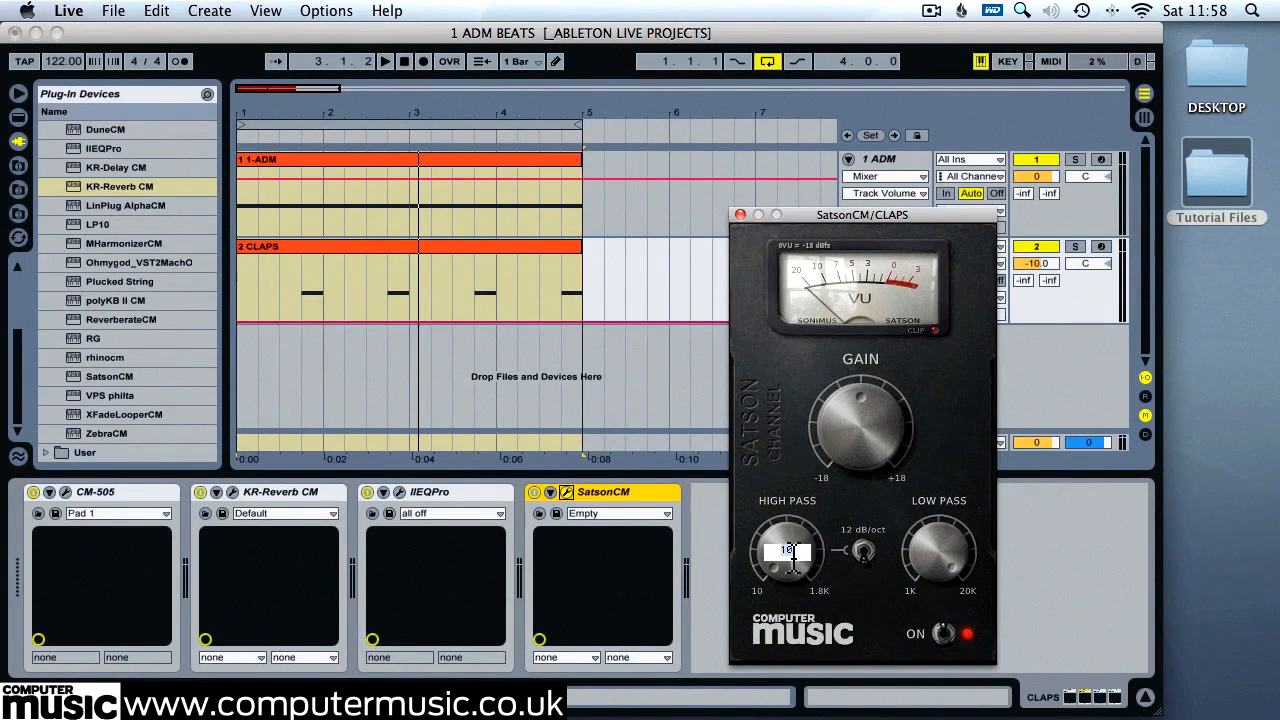
key("Return")
double_click(944, 554)
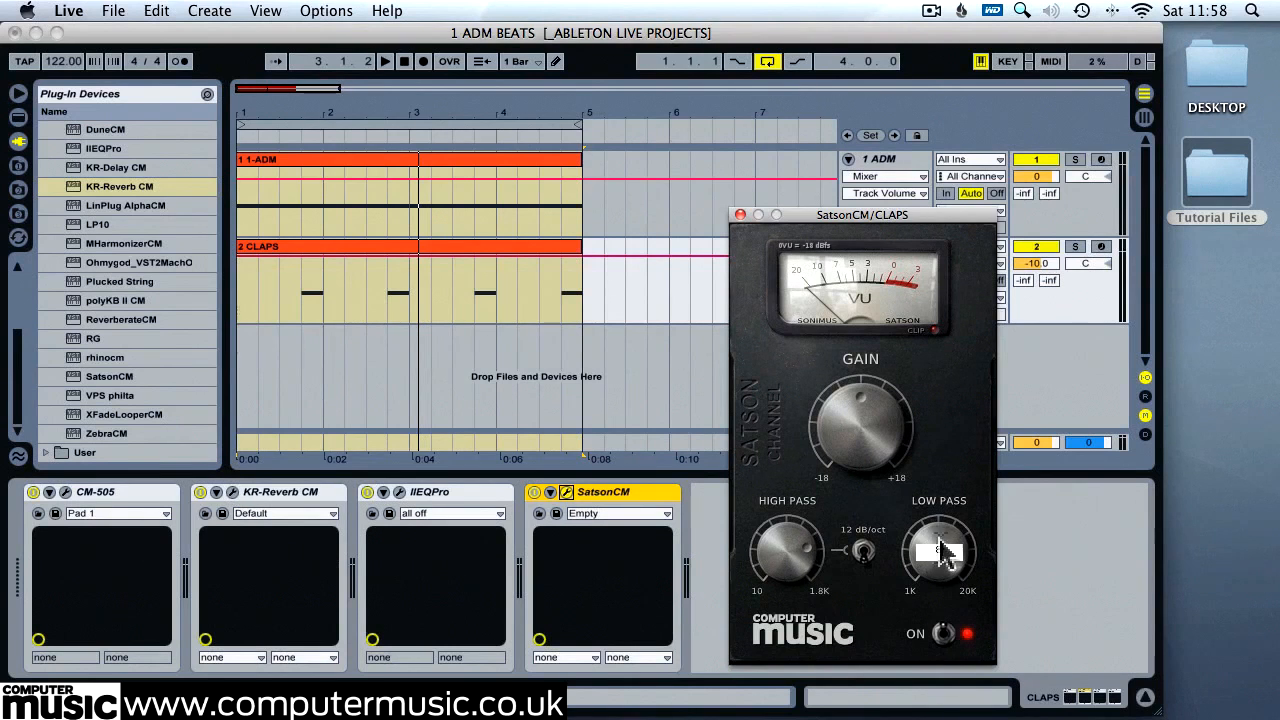
key("Return")
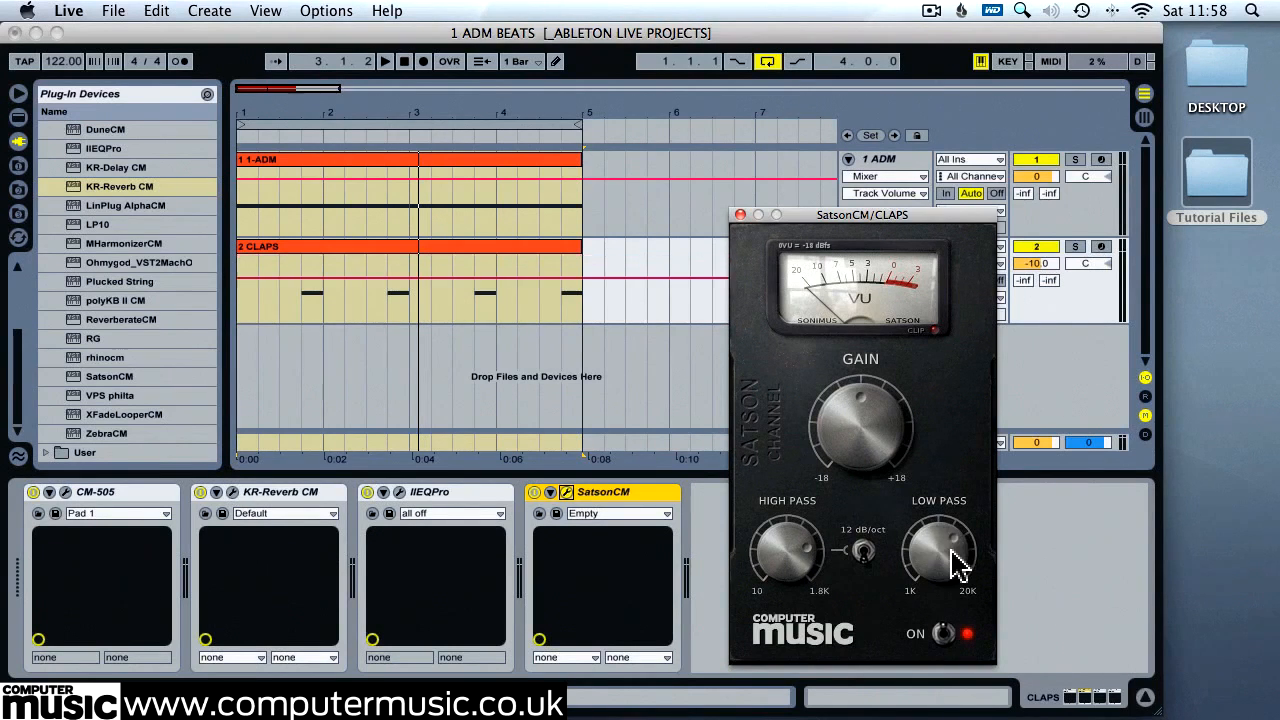
key("space")
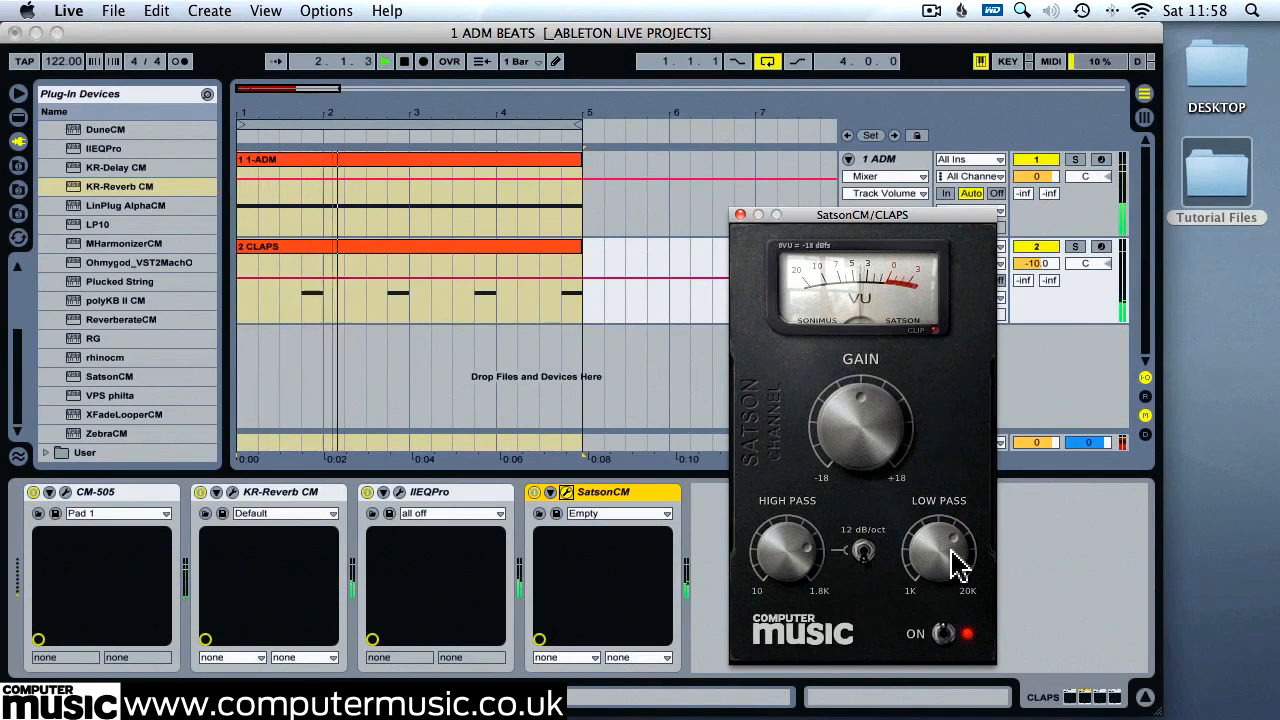
key("space")
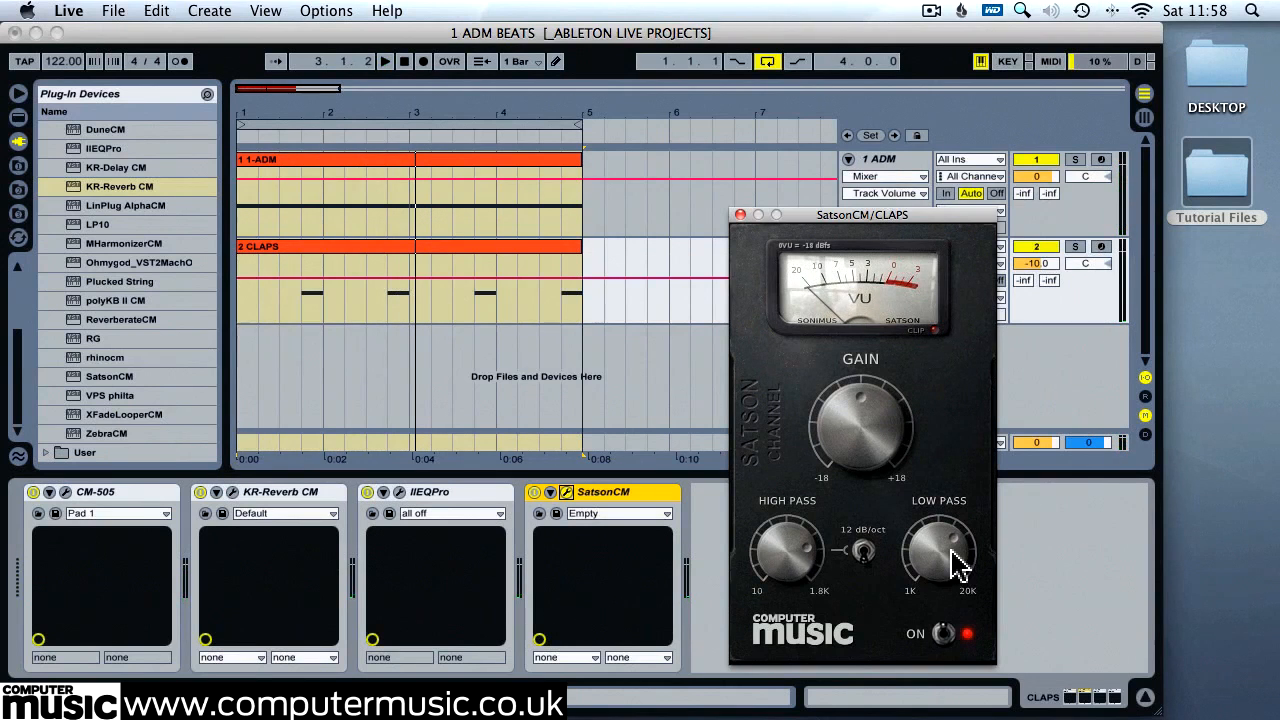
left_click(740, 214)
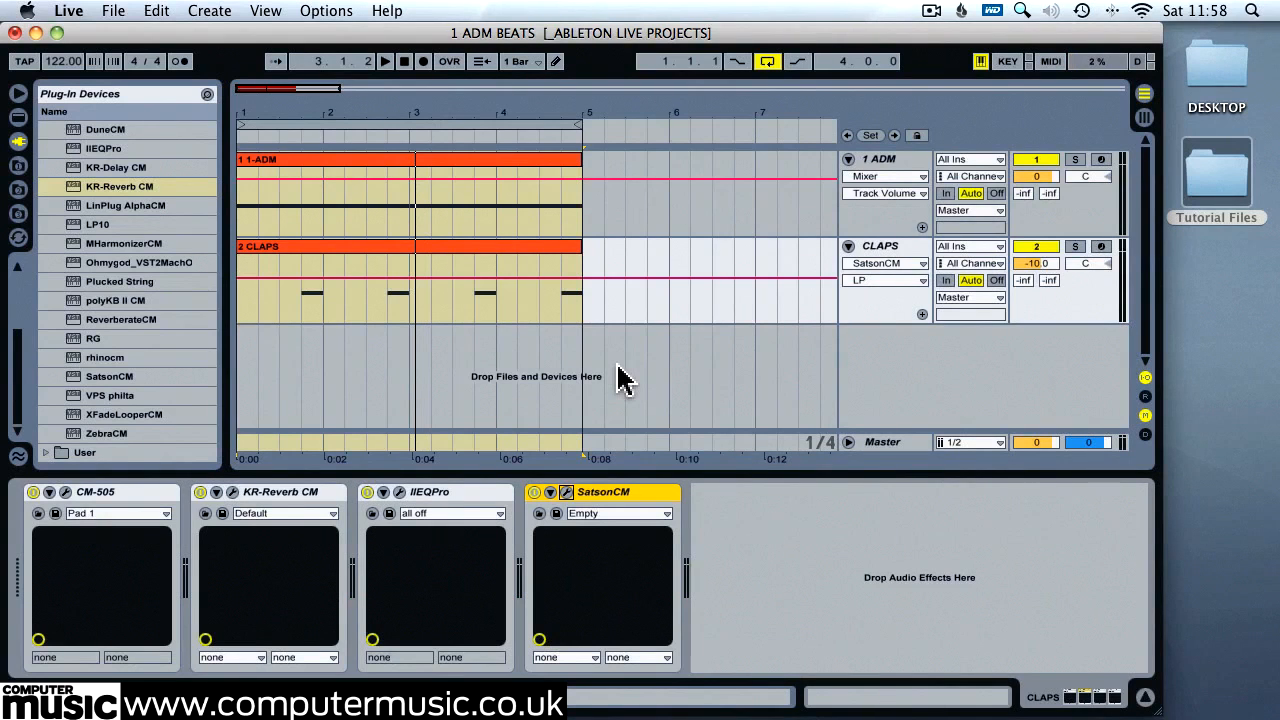
Import COWBELL.mid from the MIDI PARTS & SAMPLES folder onto a new track below the claps and start its clip at bar 1
double_click(1216, 176)
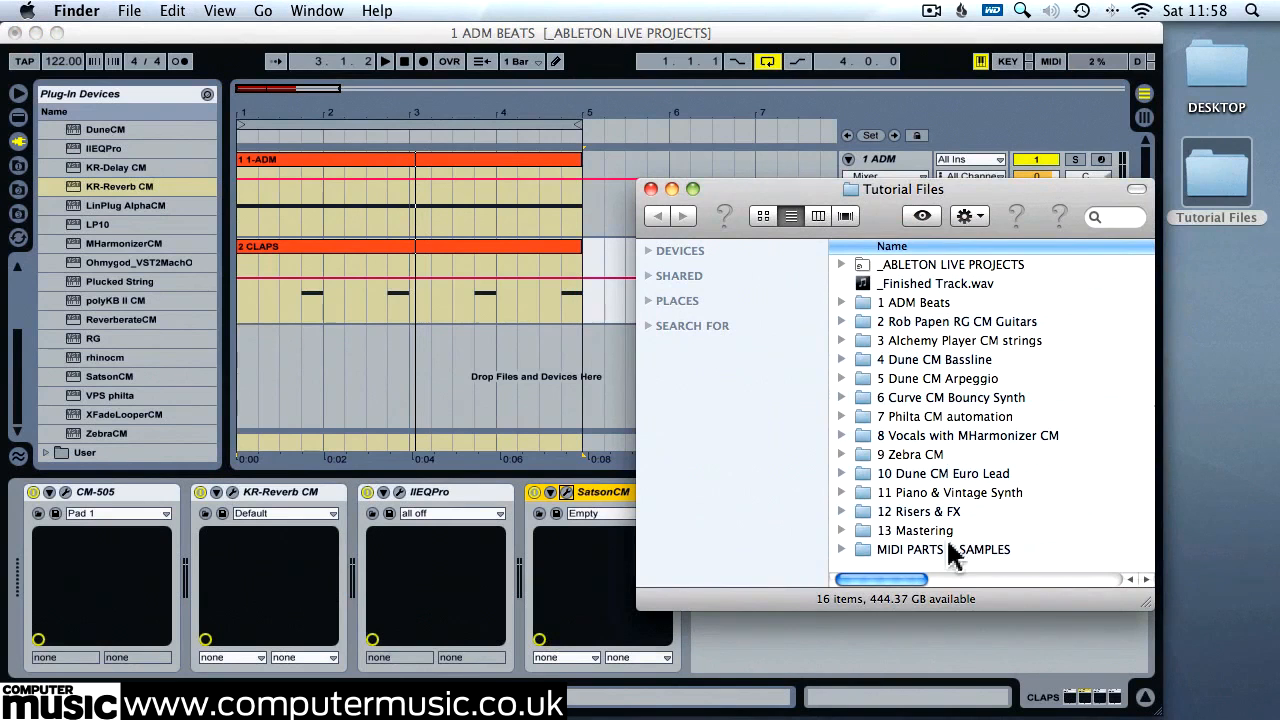
double_click(950, 553)
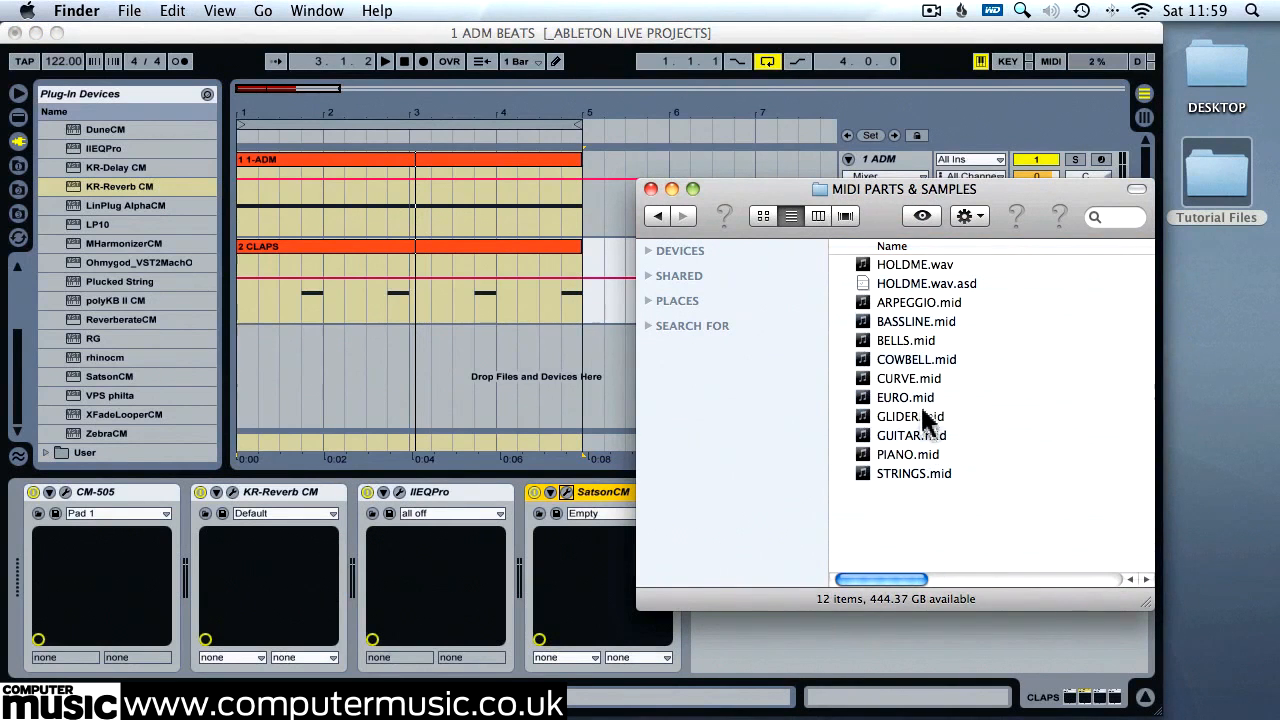
left_click_drag(907, 361, 504, 364)
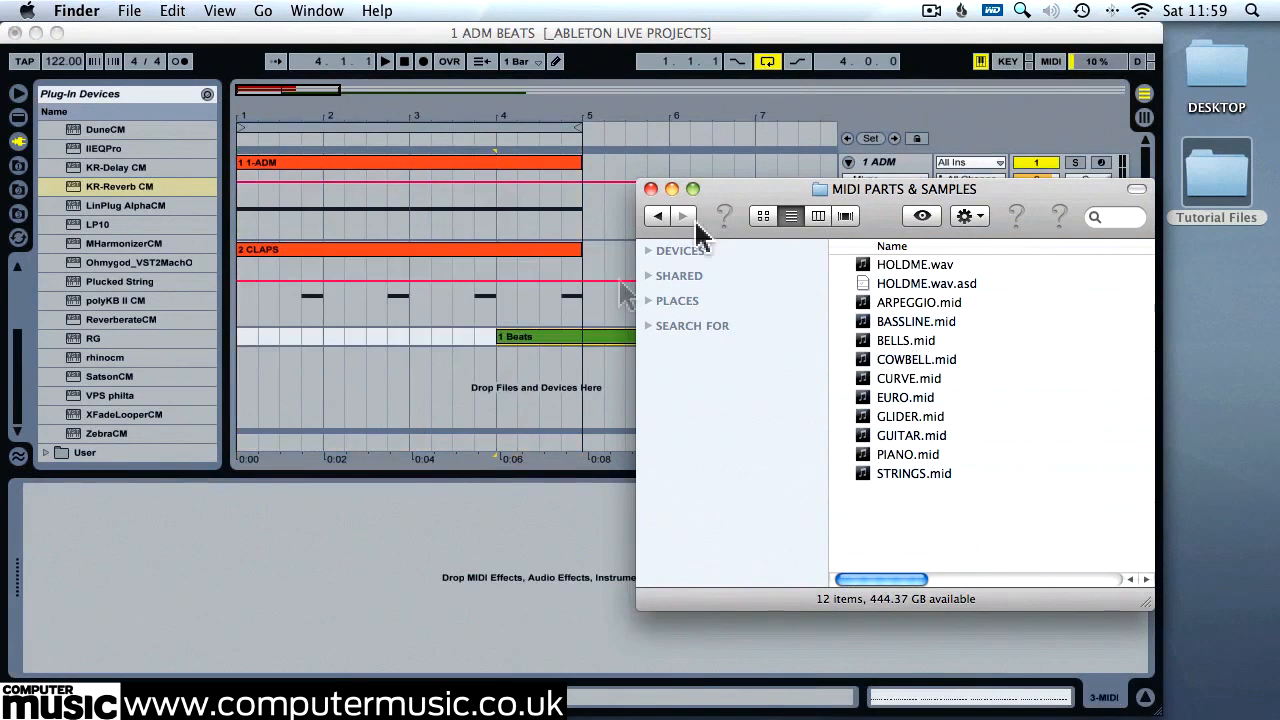
left_click(651, 189)
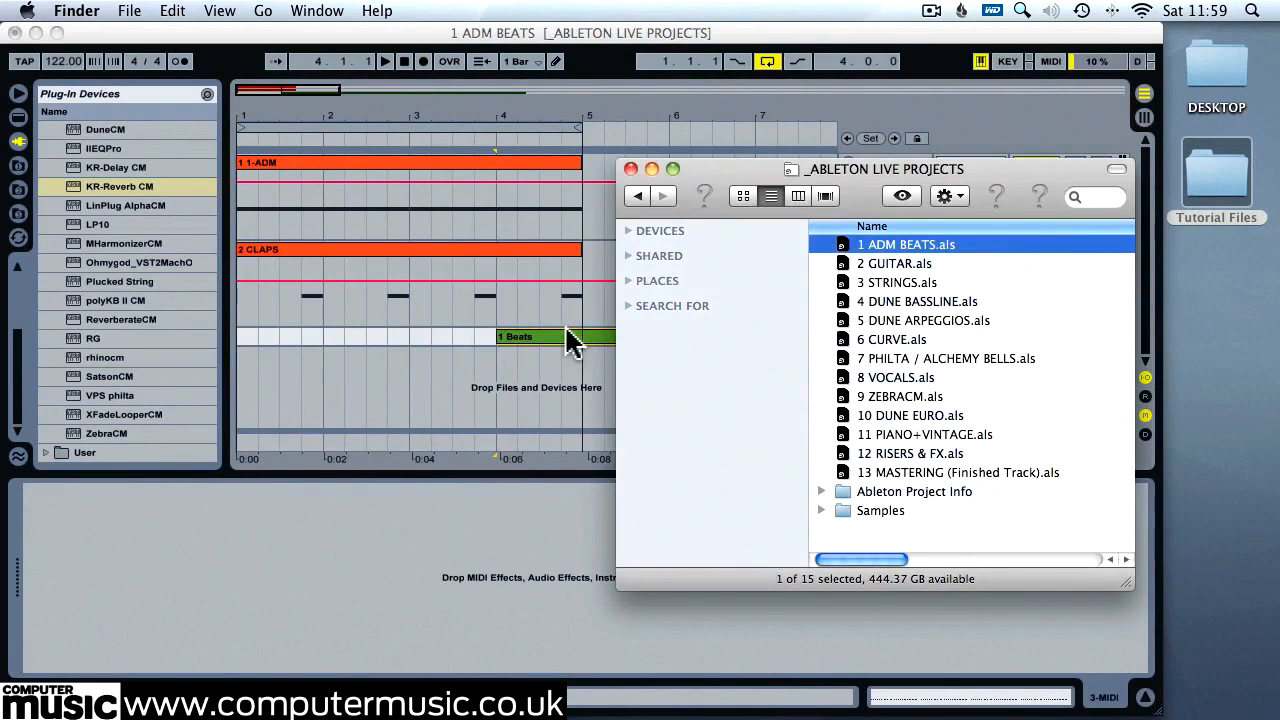
left_click(631, 170)
left_click_drag(520, 340, 274, 343)
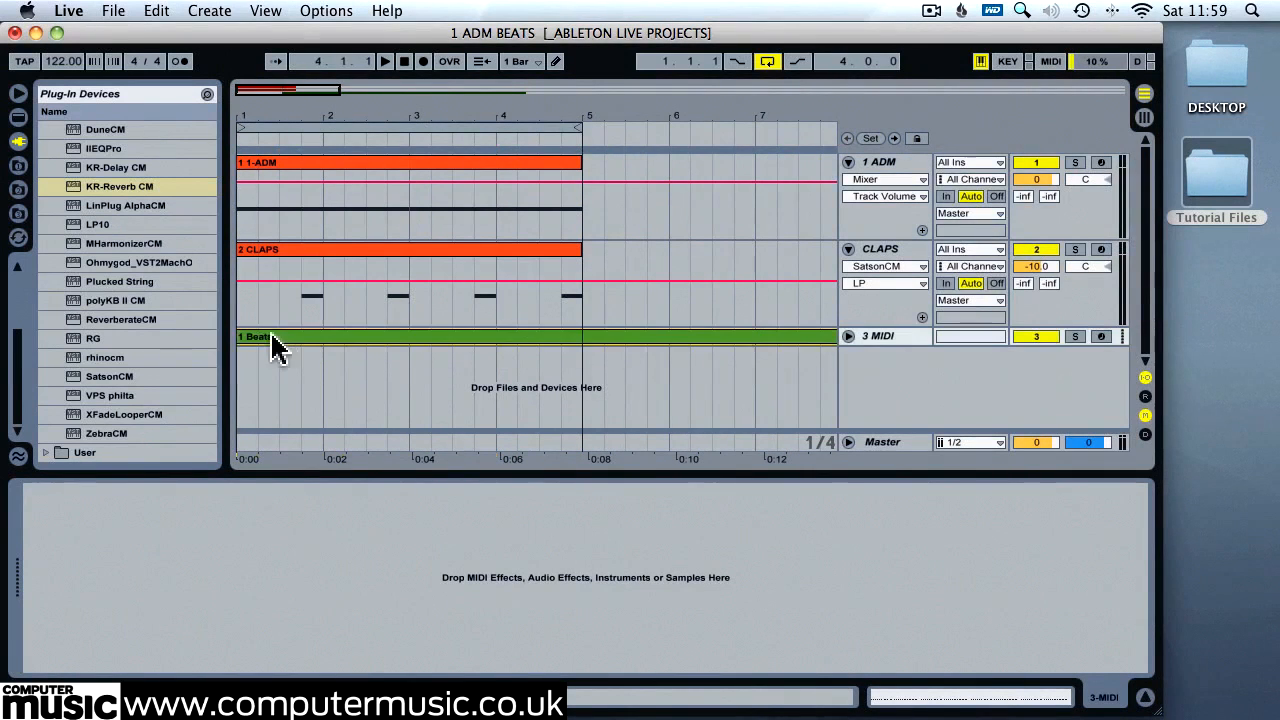
Unfold and solo the new cowbell MIDI track and load the CM-505 drum instrument onto it
left_click(847, 337)
left_click(1075, 336)
left_click(882, 338)
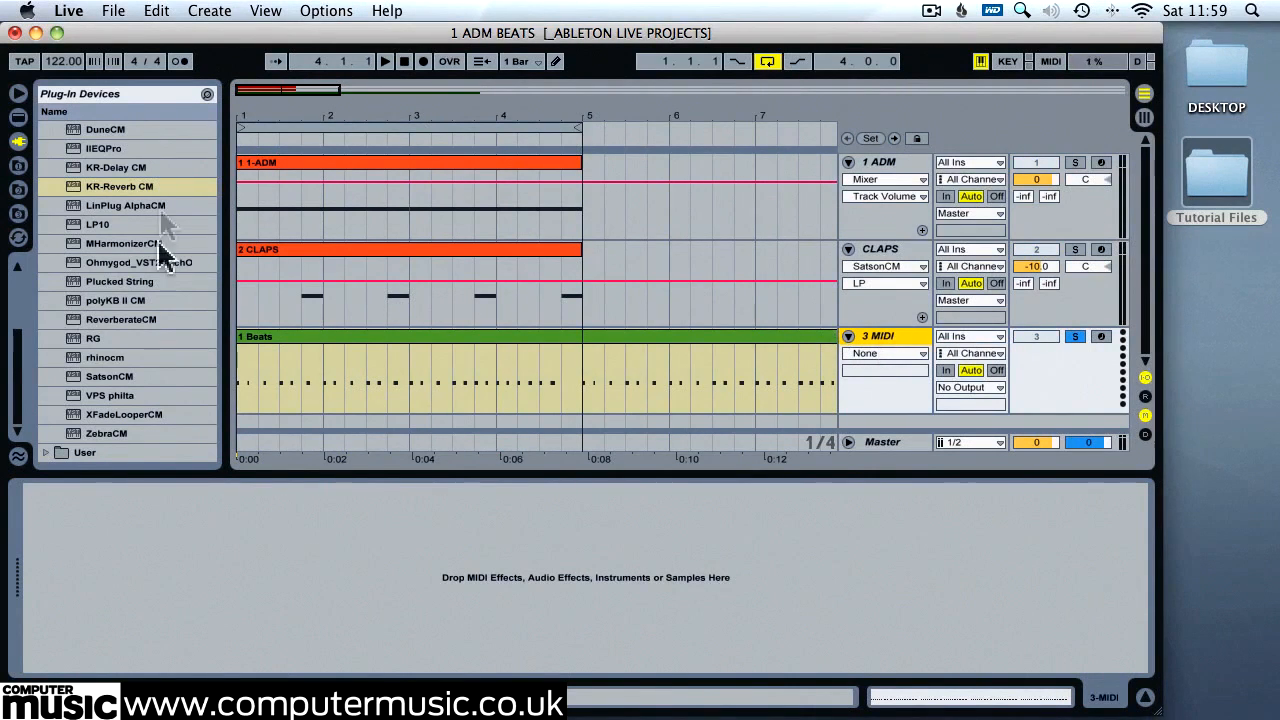
scroll(140, 270, "up", 5)
left_click_drag(180, 284, 246, 560)
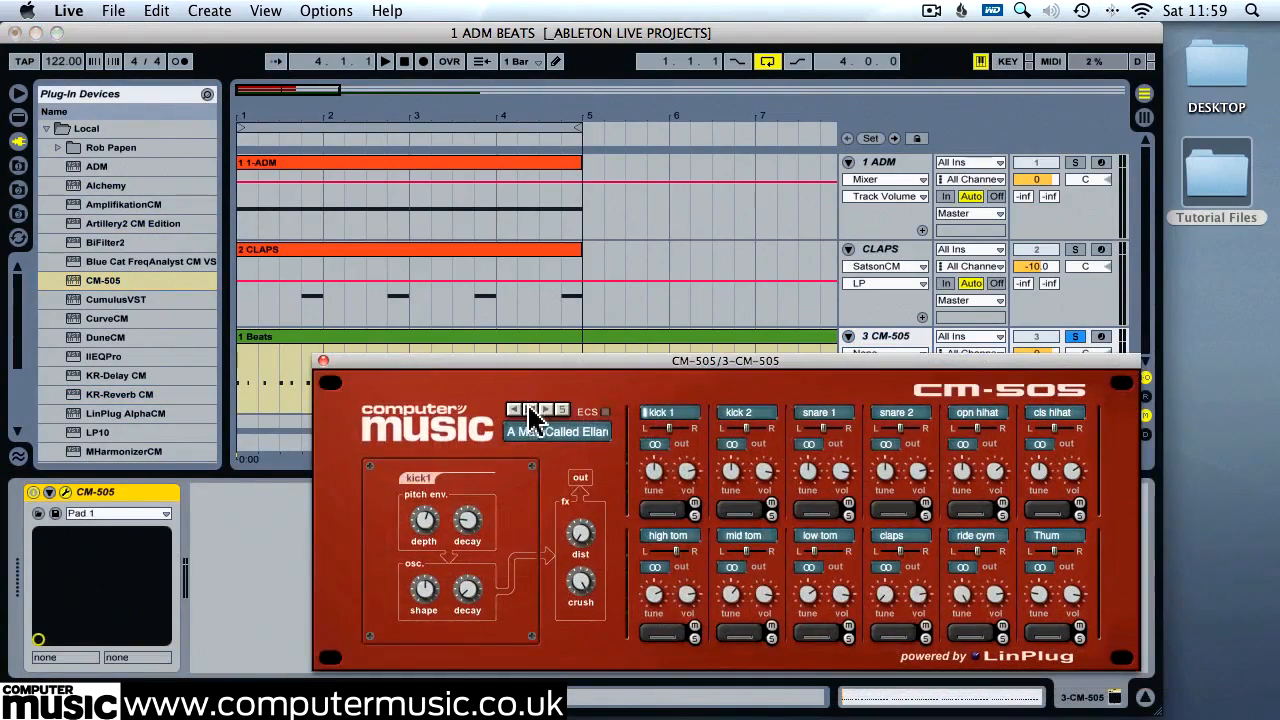
Import the Synthpop2.DSC drum kit into the cowbell track's CM-505
left_click(531, 415)
scroll(625, 475, "down", 20)
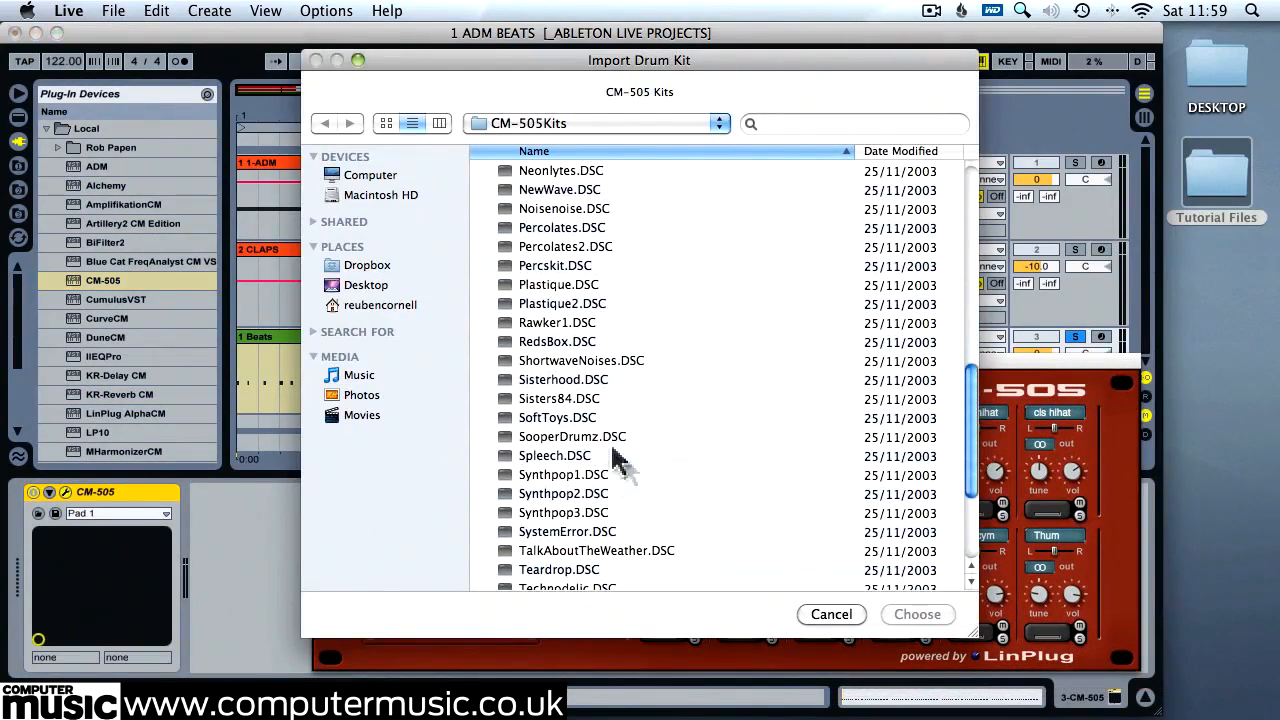
left_click(584, 486)
key("Up")
key("Up")
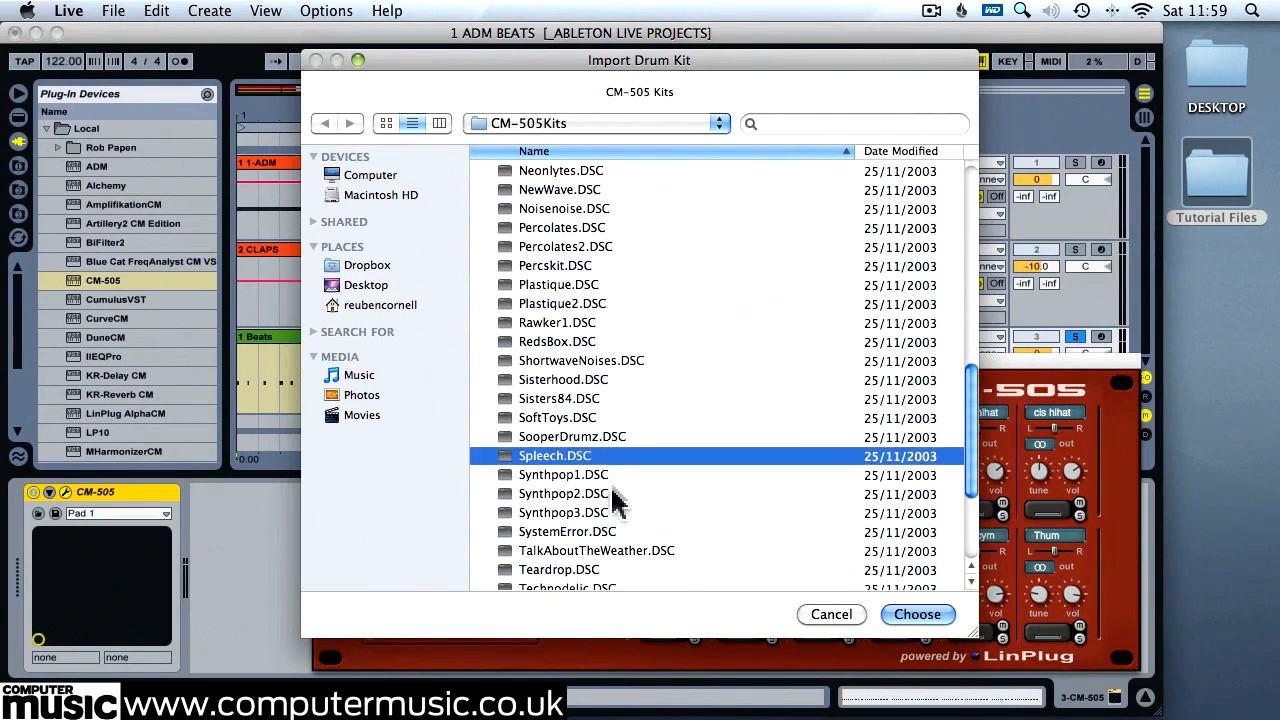
left_click(655, 497)
left_click(917, 614)
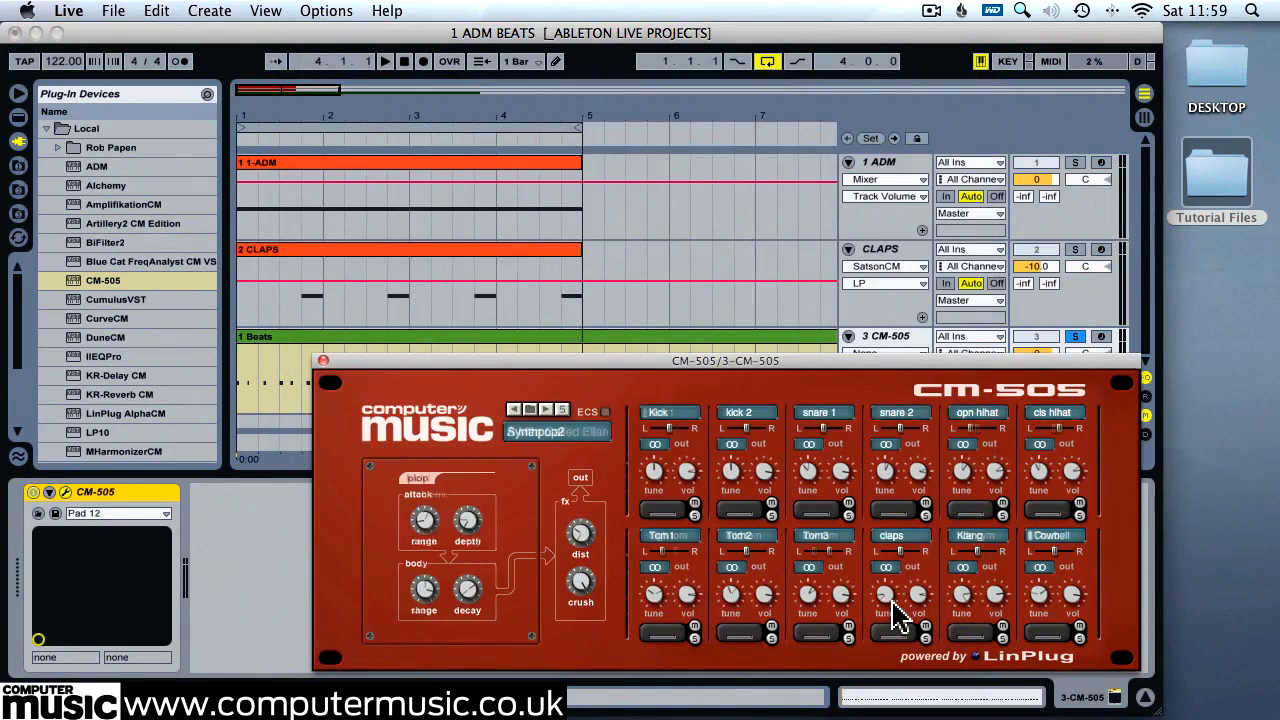
Audition the Cowbell pad, tune it to 1.5 semitones and play the soloed four-bar loop
left_click(1044, 634)
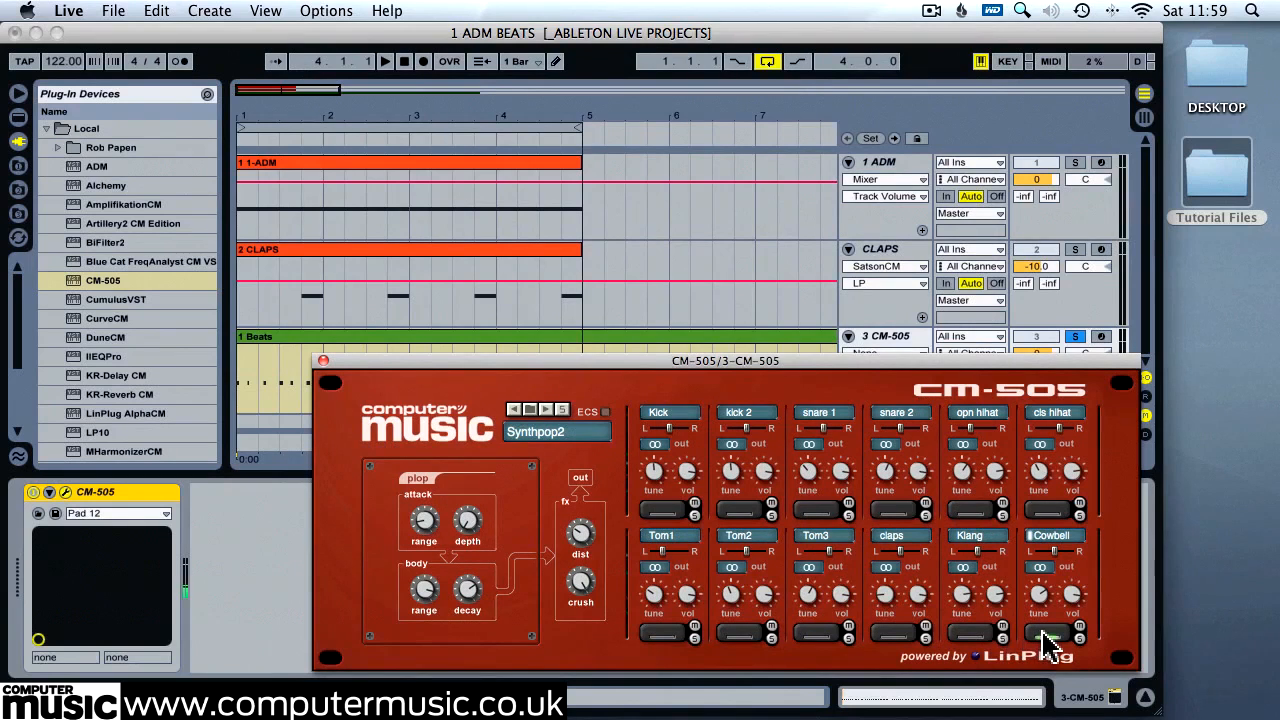
left_click_drag(1047, 604, 1044, 615)
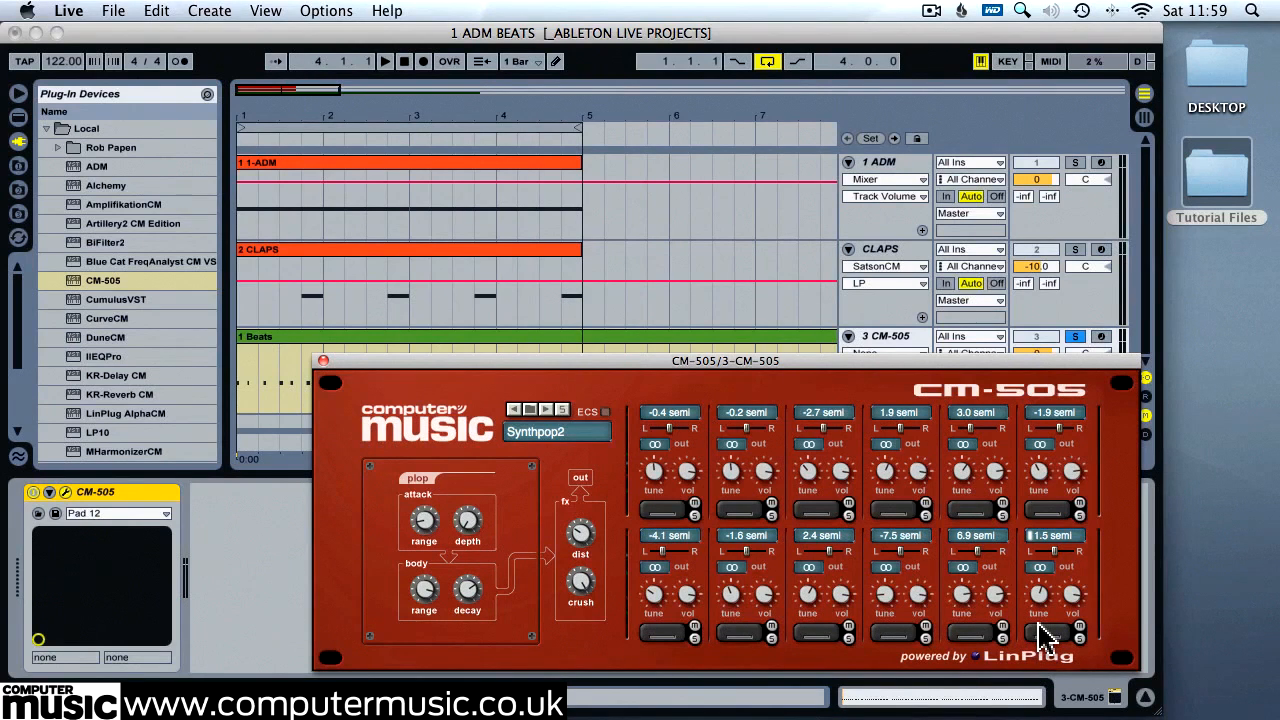
left_click(424, 128)
key("space")
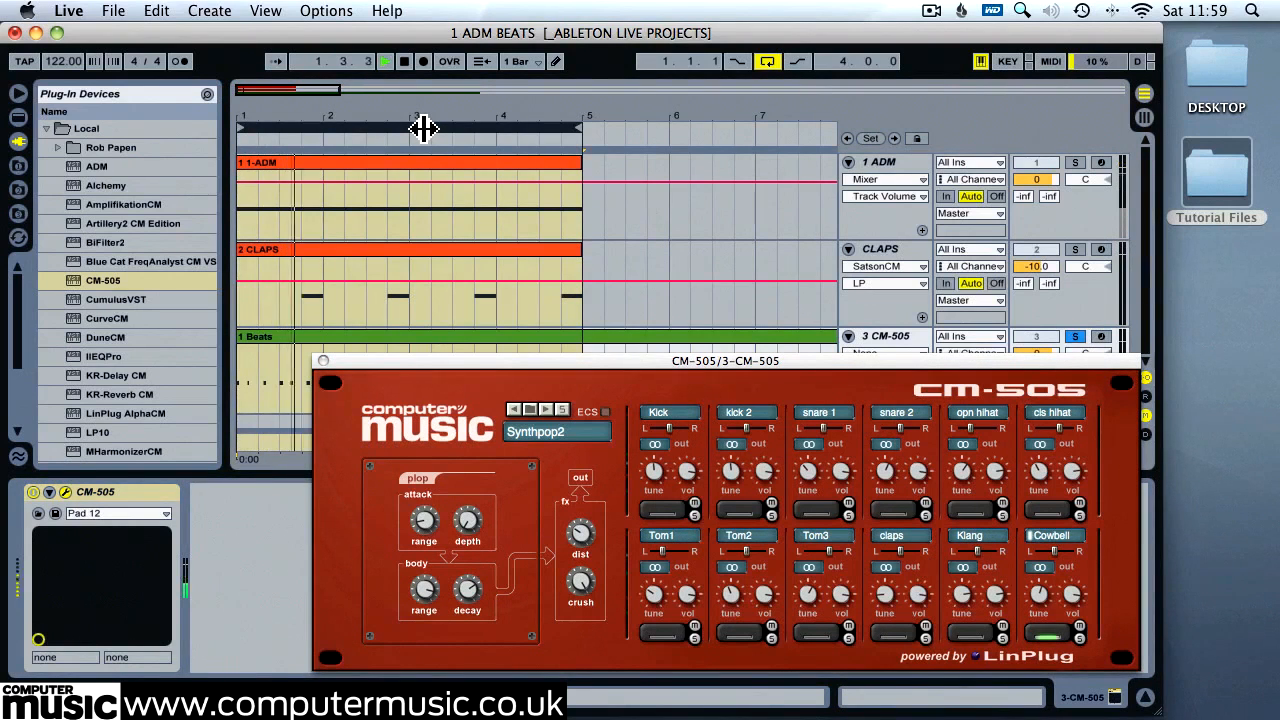
key("space")
Add KR-Delay CM after the cowbell's CM-505, with tempo-synced delay times of 1/8 and 1/4 for its two channels
scroll(138, 178, "down", 5)
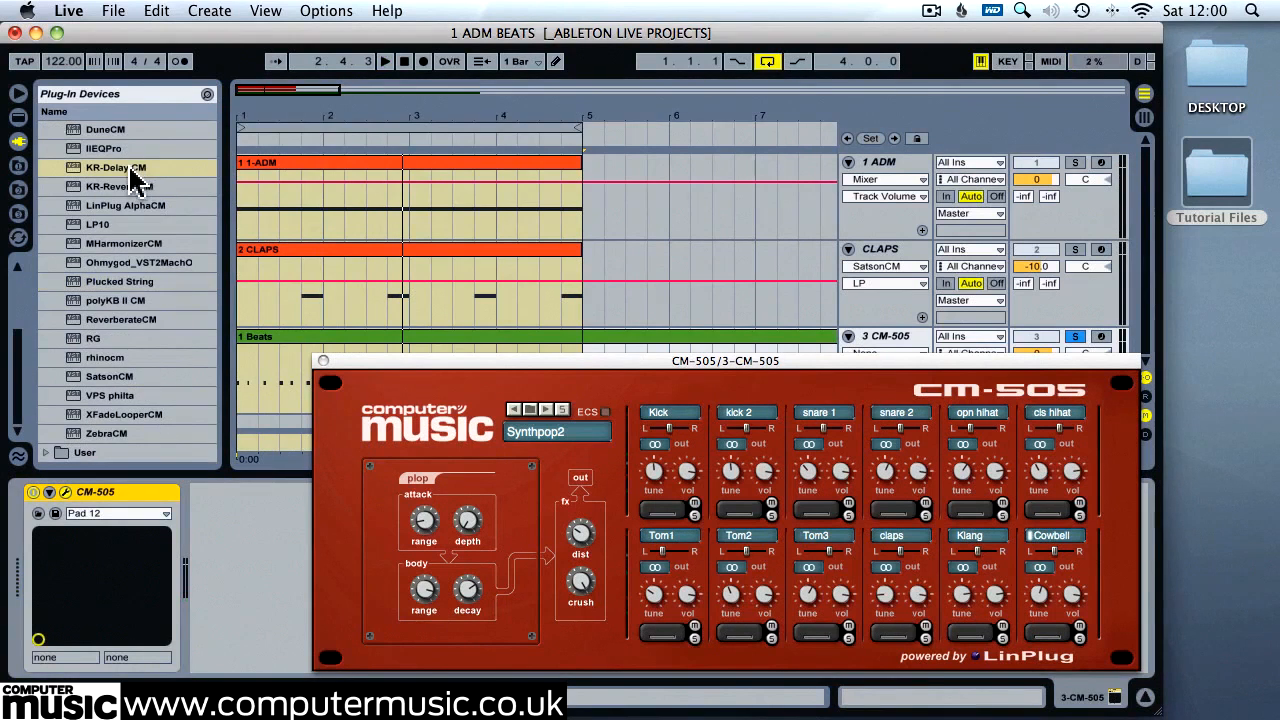
left_click(150, 168)
left_click_drag(174, 170, 229, 574)
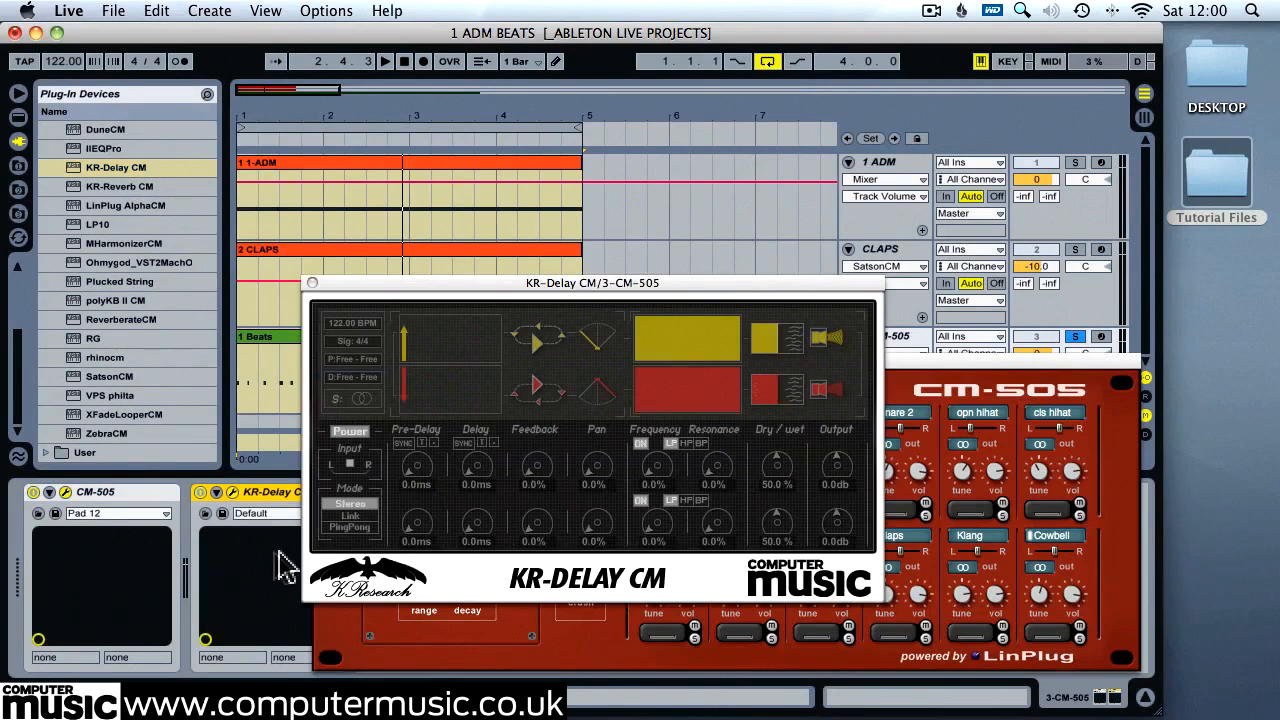
left_click(465, 445)
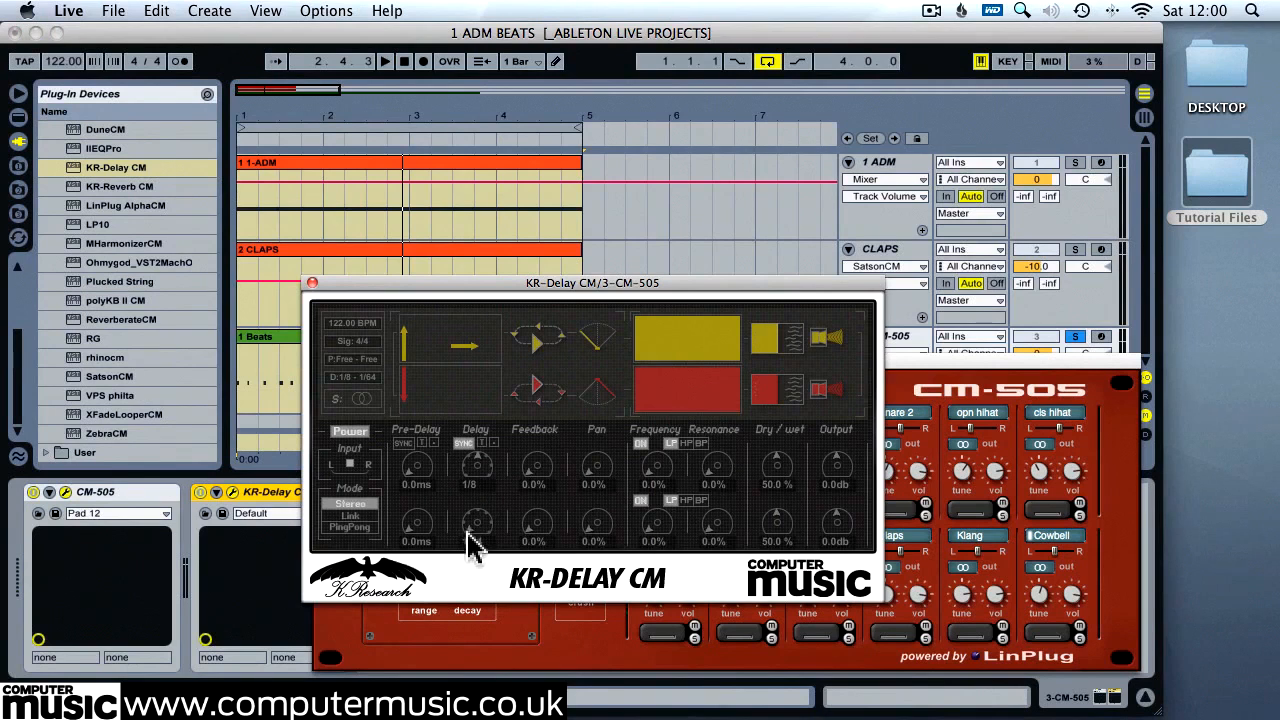
left_click_drag(477, 495, 501, 495)
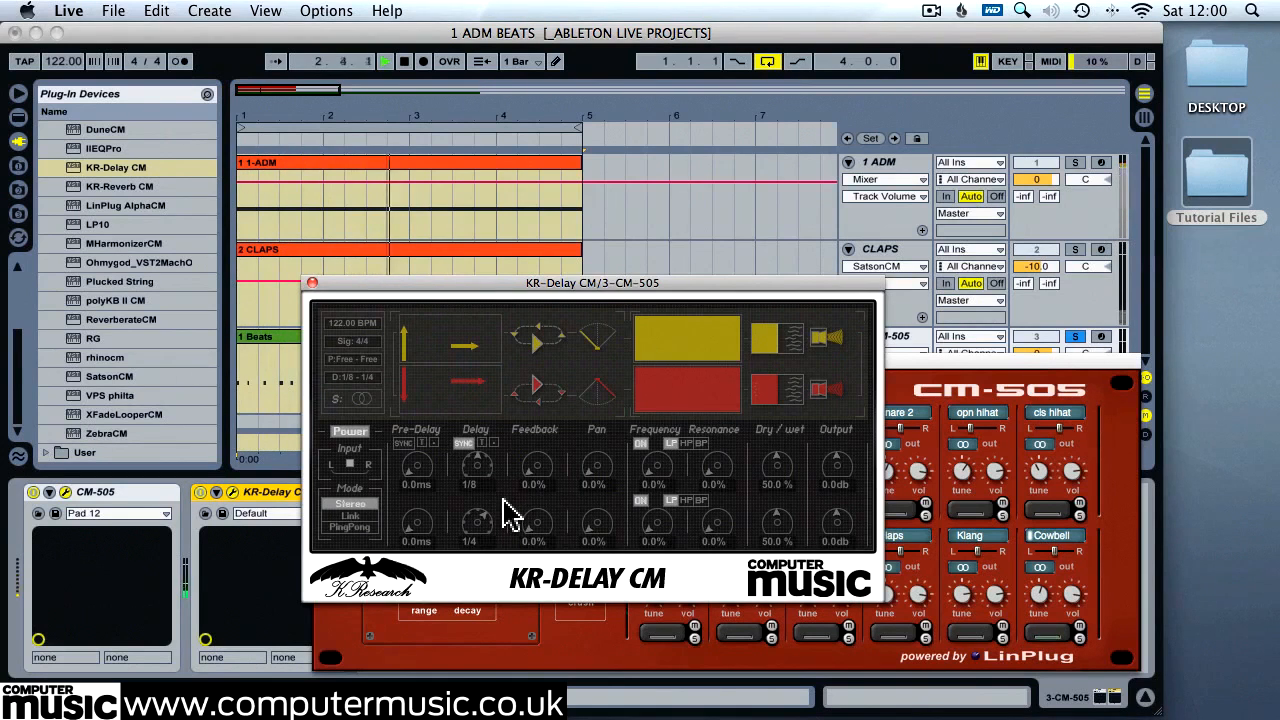
left_click(312, 283)
left_click(323, 361)
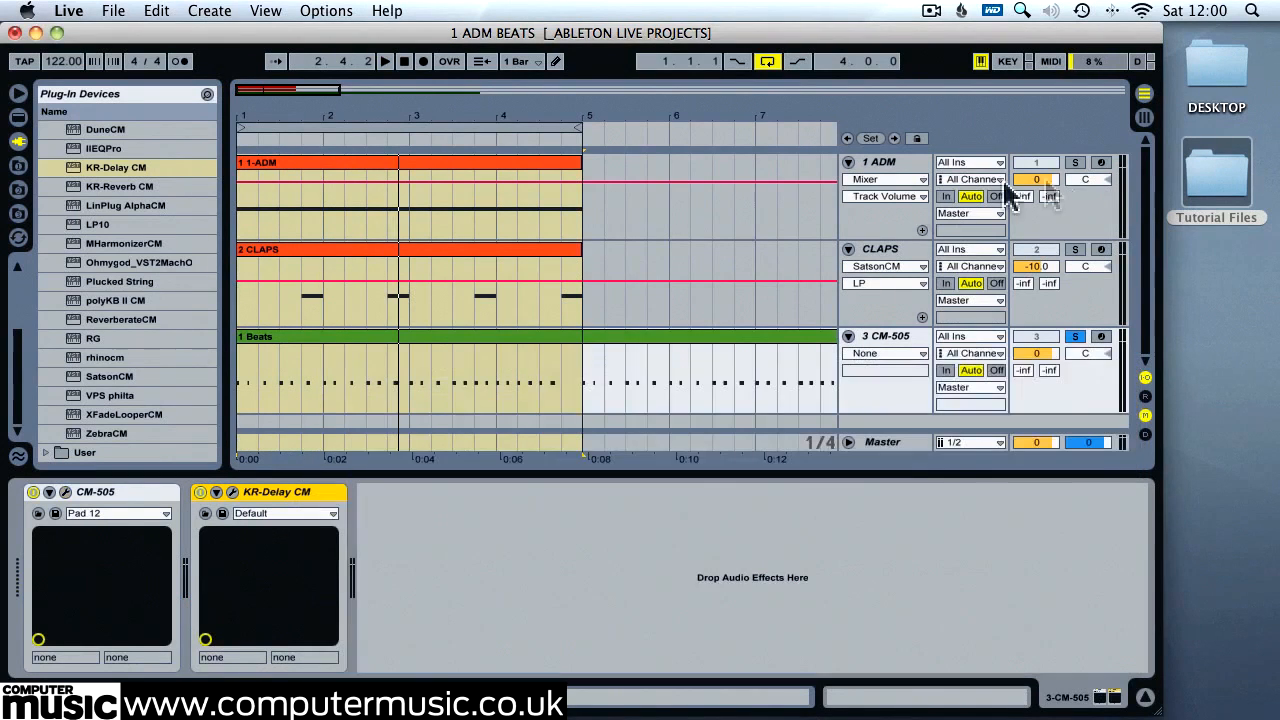
Copy the KR-Reverb CM from the ADM track and paste it after the delay on the cowbell track
left_click(884, 224)
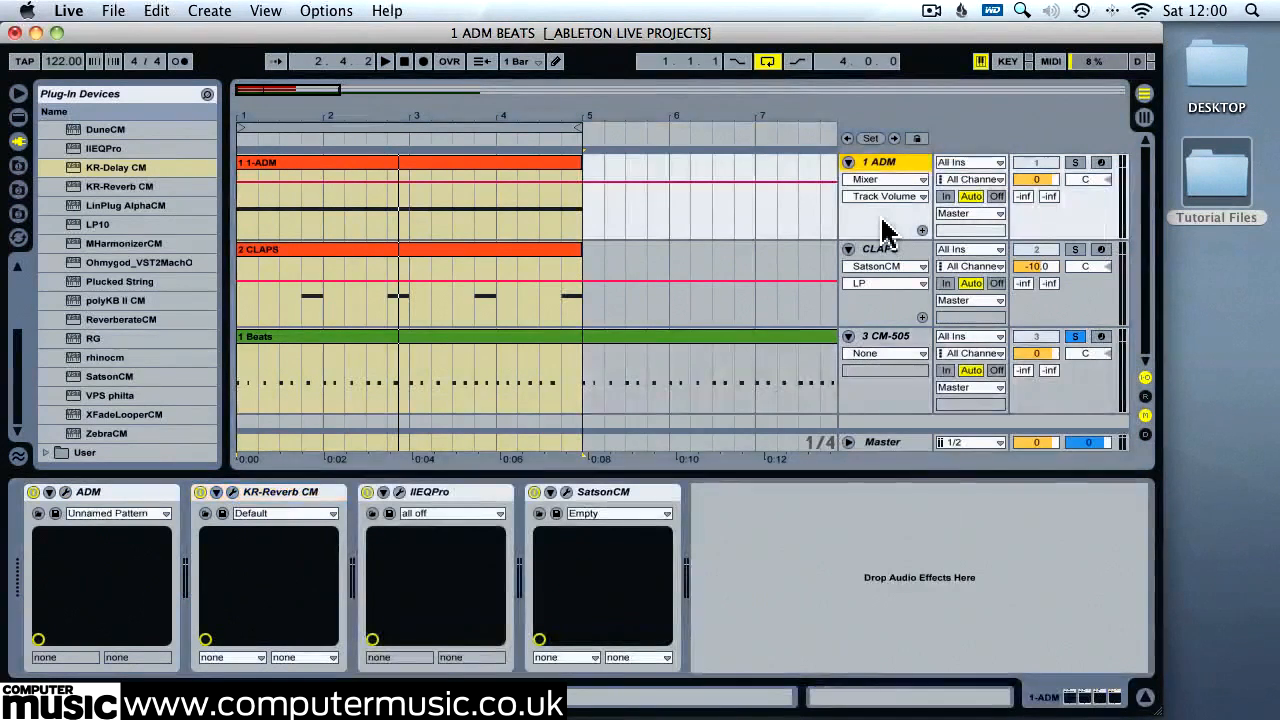
left_click(310, 493)
right_click(310, 493)
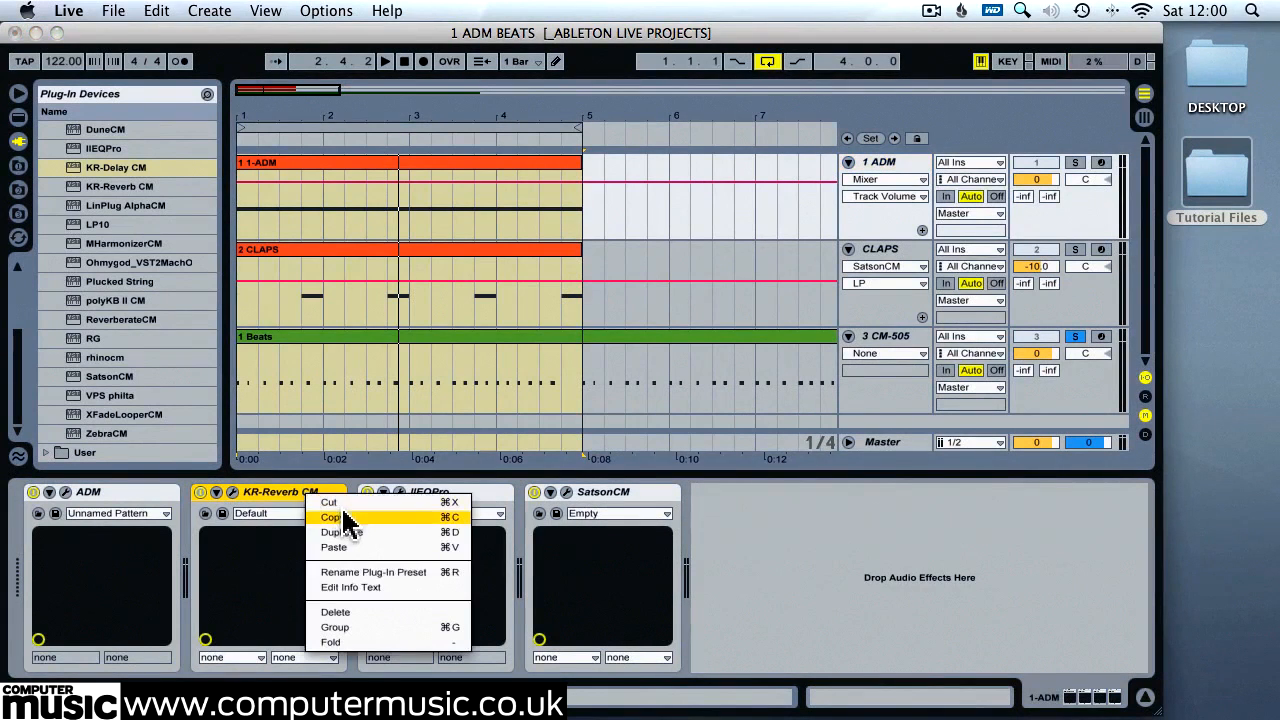
left_click(345, 520)
left_click(884, 340)
right_click(392, 540)
left_click(420, 556)
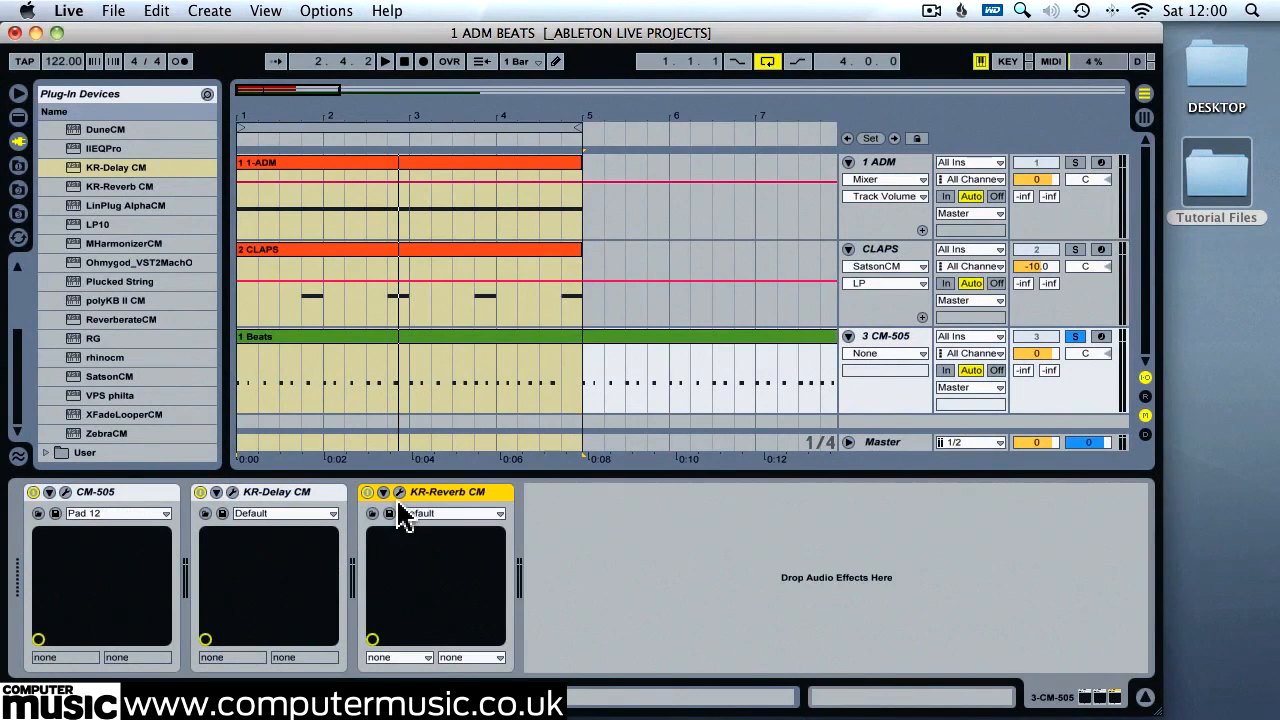
Check the copied reverb on the cowbell during playback, and unsolo the track to hear the loop with all three parts
left_click(399, 492)
left_click_drag(888, 504, 744, 422)
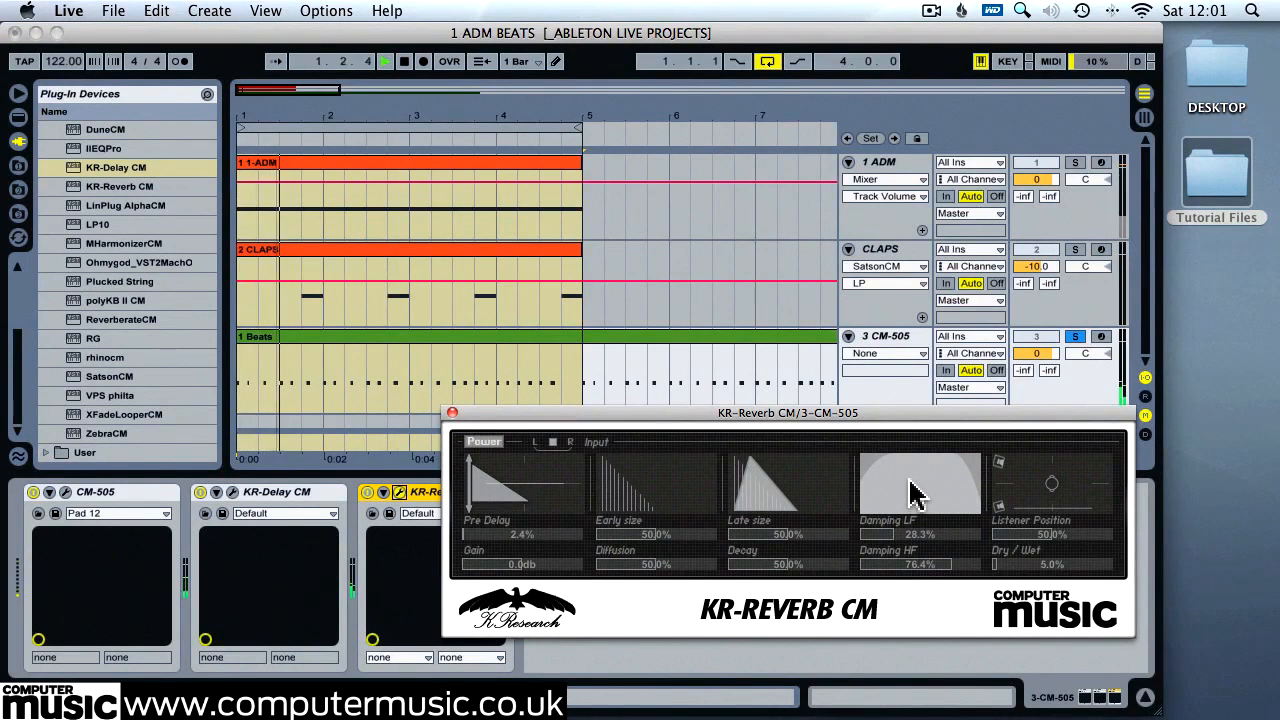
left_click(452, 412)
left_click(1082, 336)
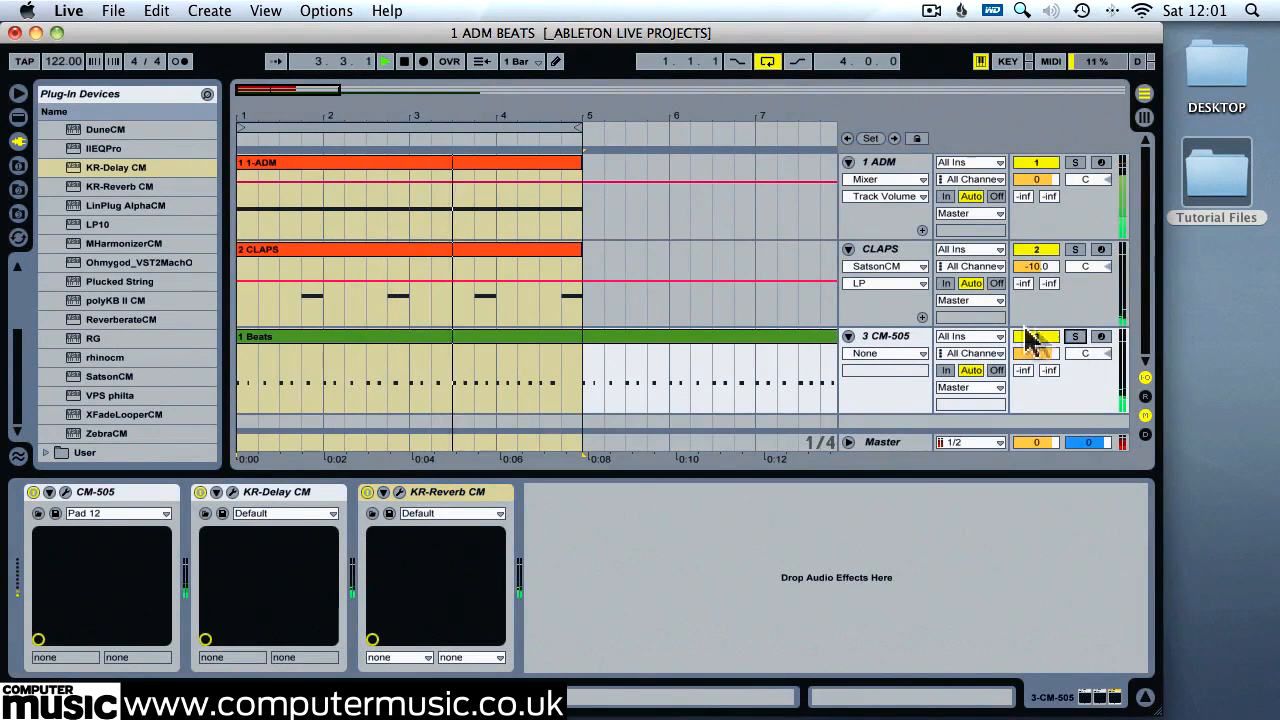
left_click(528, 126)
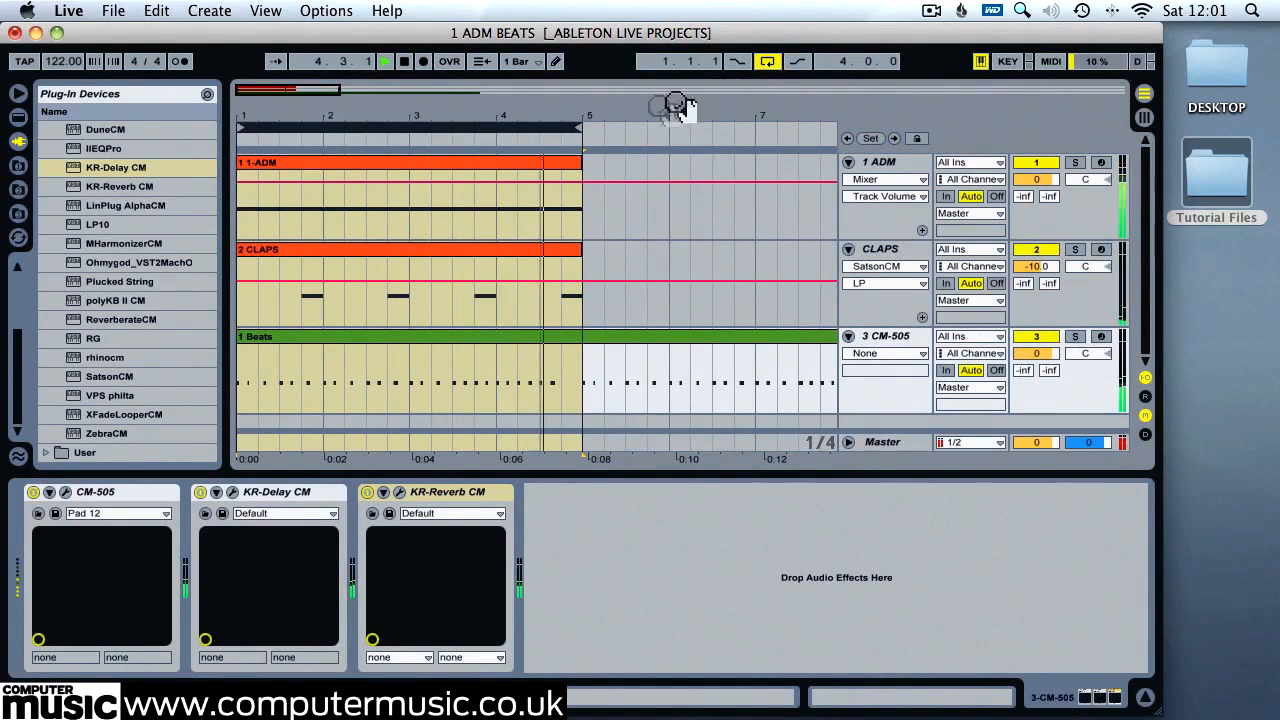